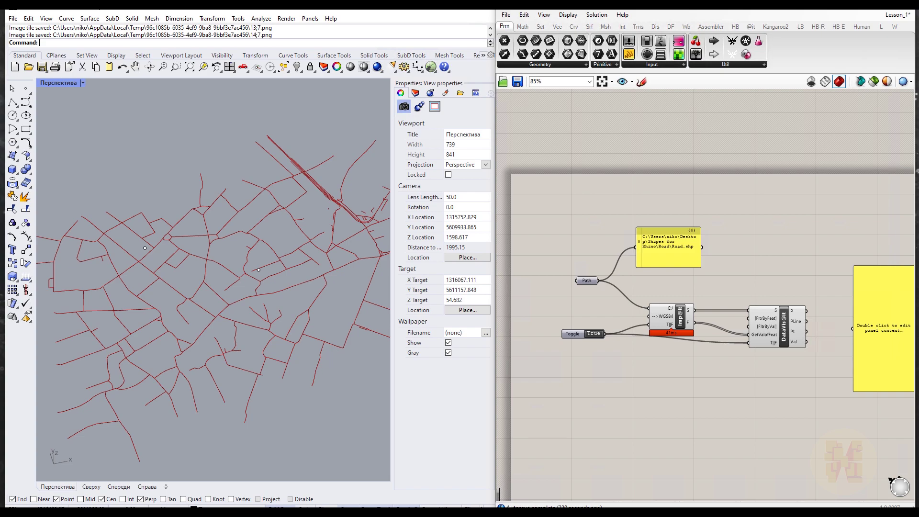
Step: Switch to the food4Rhino page in the browser and search the site for "pathway"
key(alt+Tab)
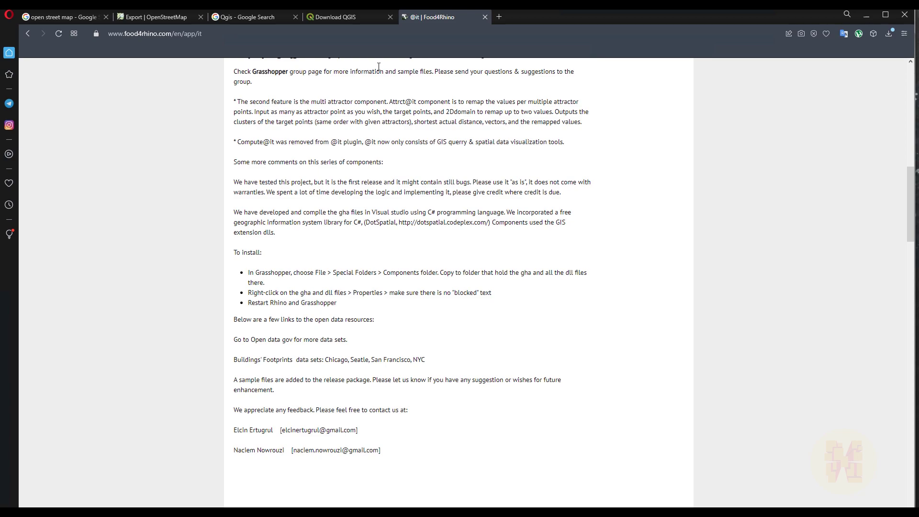
scroll(465, 179, up, 15)
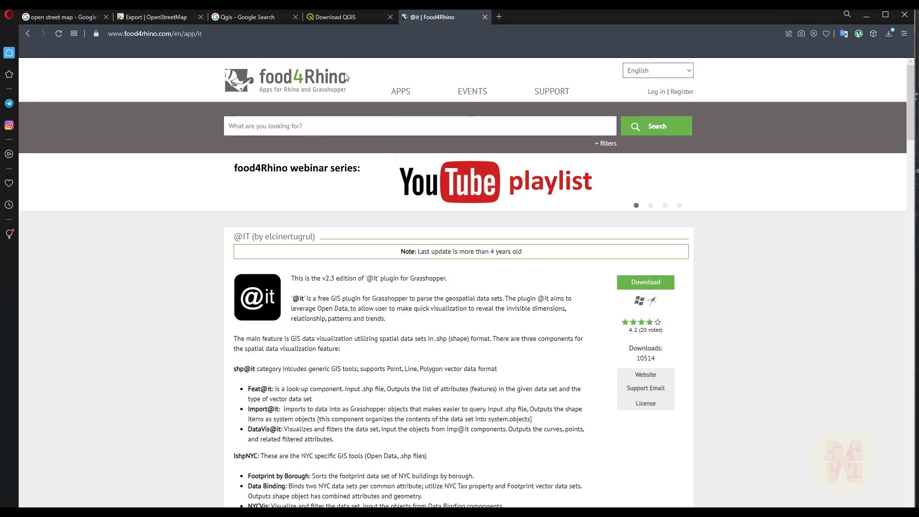
click(342, 126)
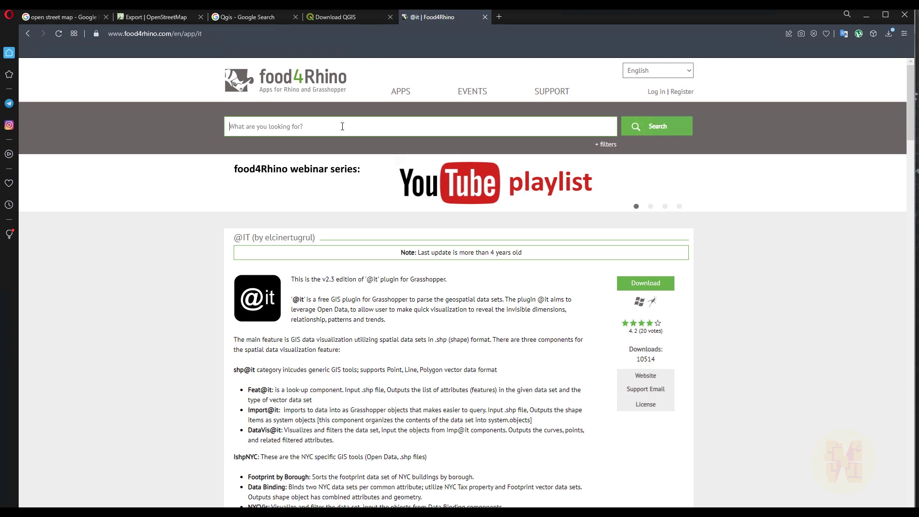
text(pathwa)
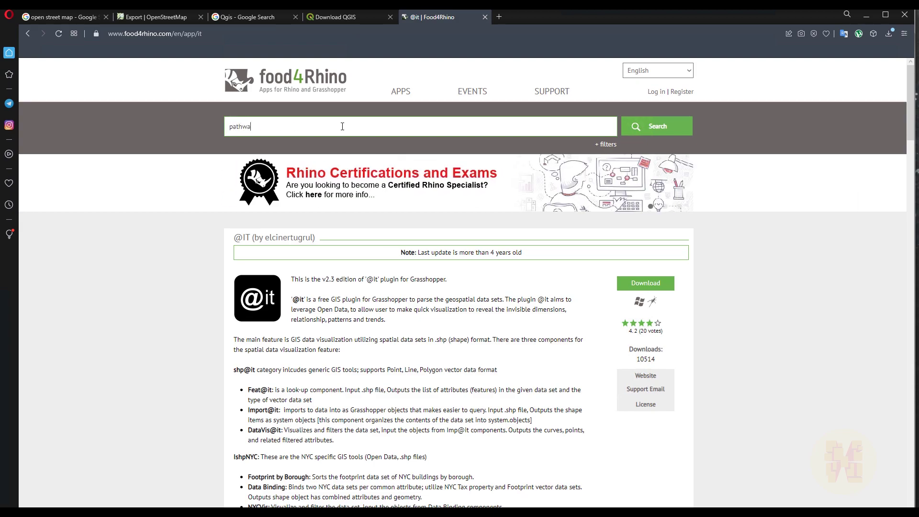
text(y)
key(Return)
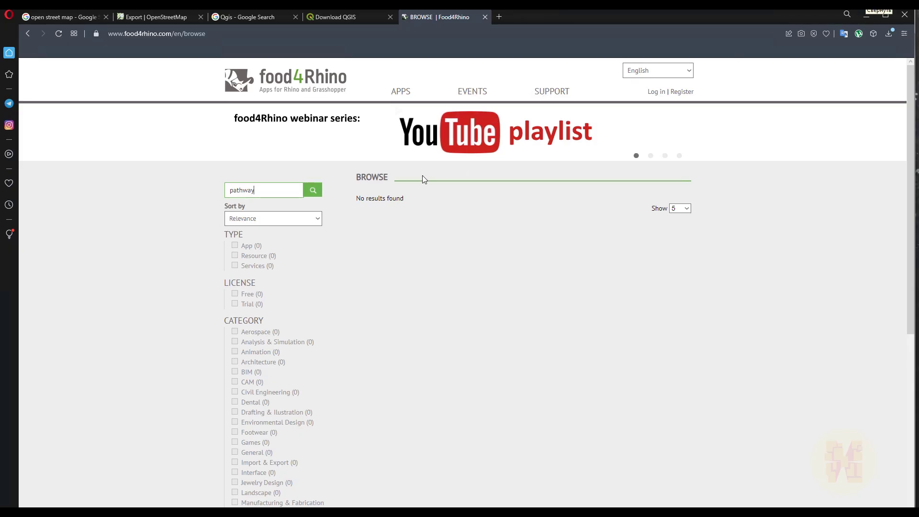
Step: Search food4Rhino for "walk" and open the Shortest Walk plug-in page, the non-Gh version
double_click(267, 190)
text(walk)
key(Return)
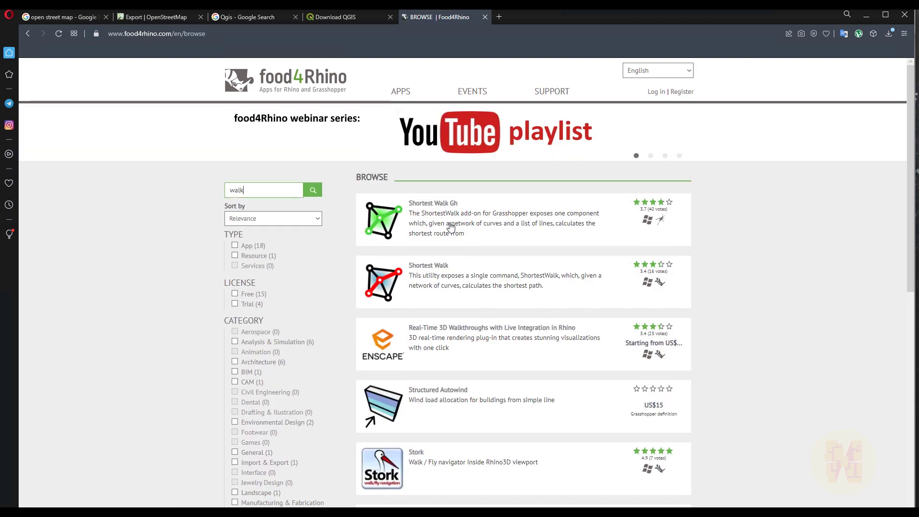
scroll(454, 232, down, 1)
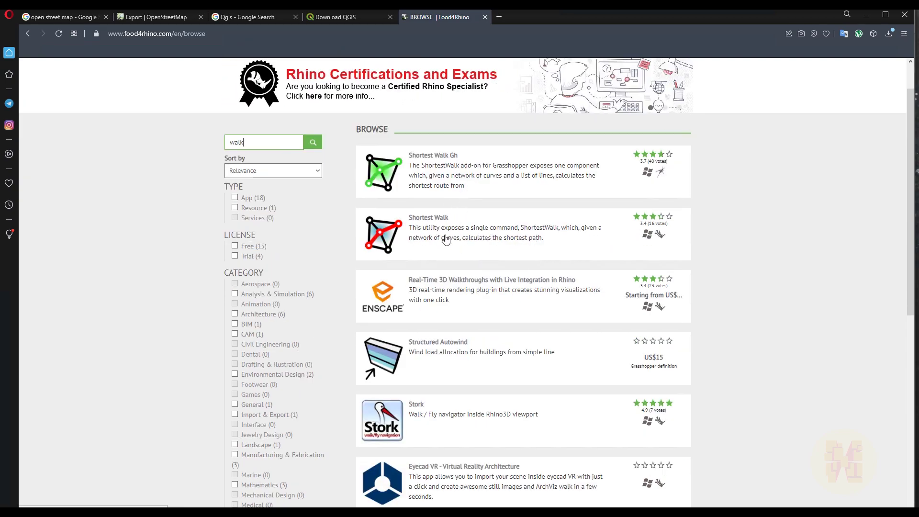
click(421, 227)
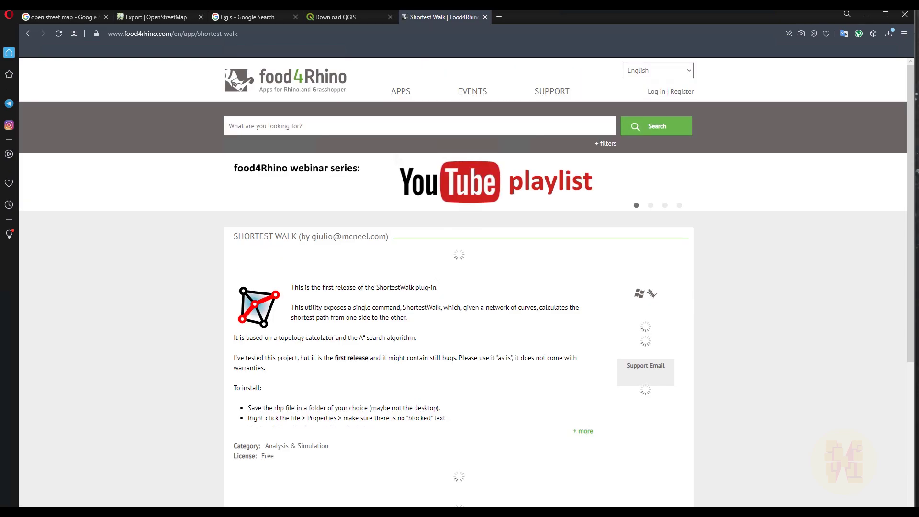
Step: Examine the Shortest Walk page, checking its description, available downloads and the Rhino platform each release supports
scroll(433, 311, down, 1)
scroll(433, 311, down, 2)
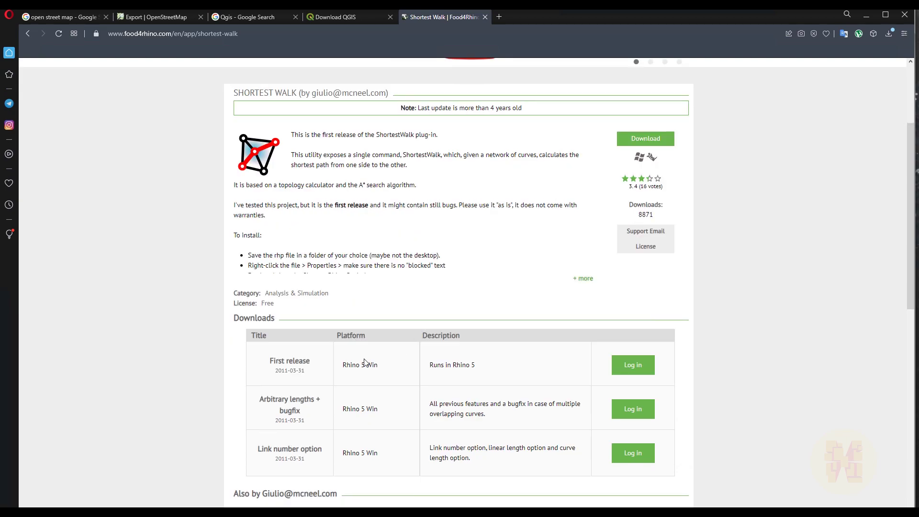
drag(341, 365, 383, 365)
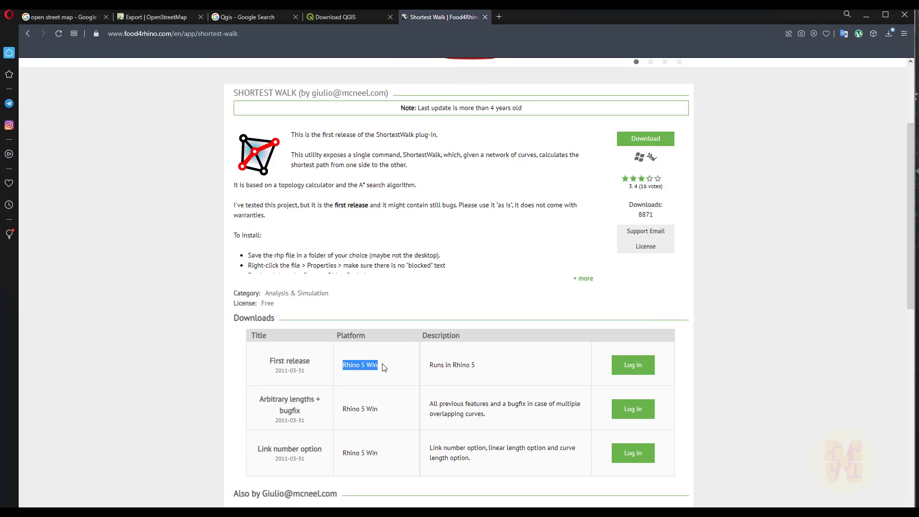
click(482, 286)
scroll(478, 290, down, 4)
scroll(464, 308, up, 3)
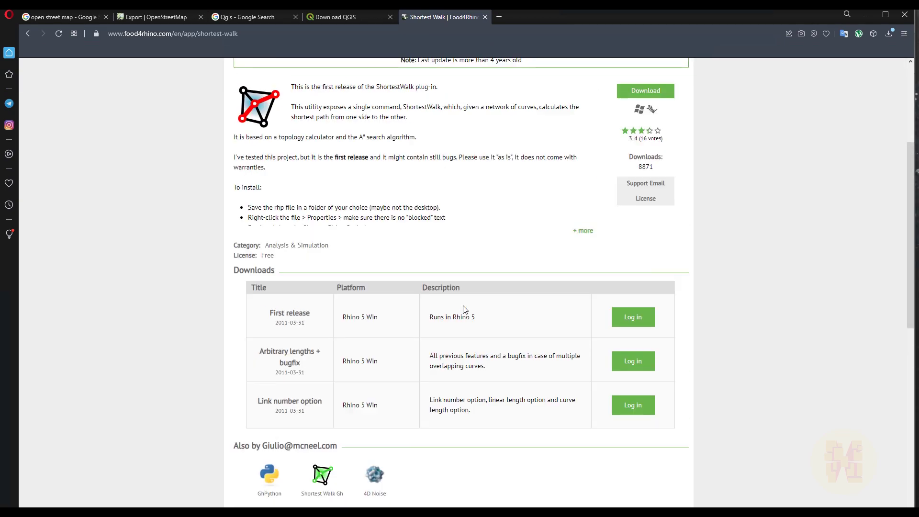
scroll(463, 309, up, 4)
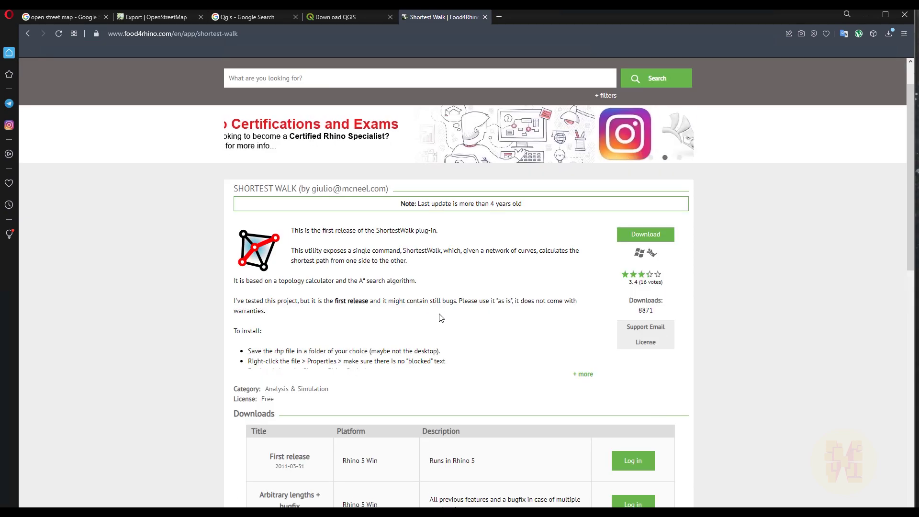
scroll(439, 317, down, 4)
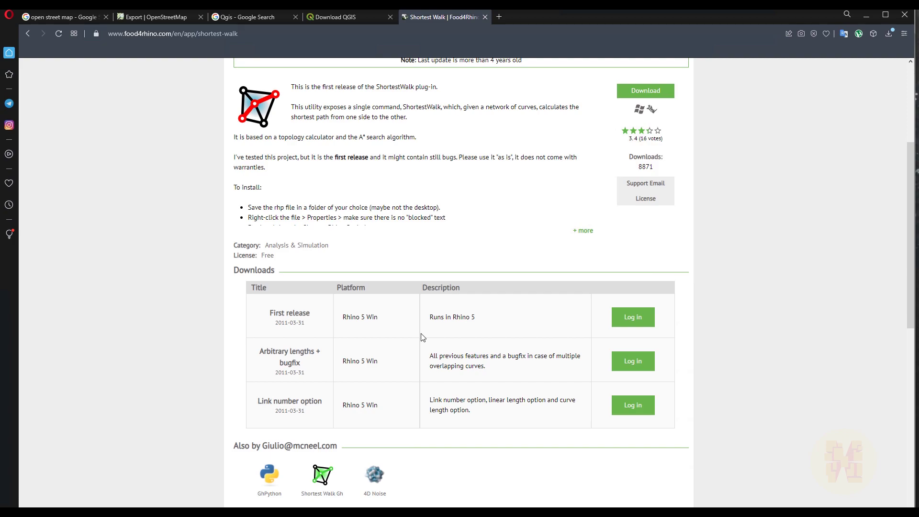
scroll(422, 338, up, 3)
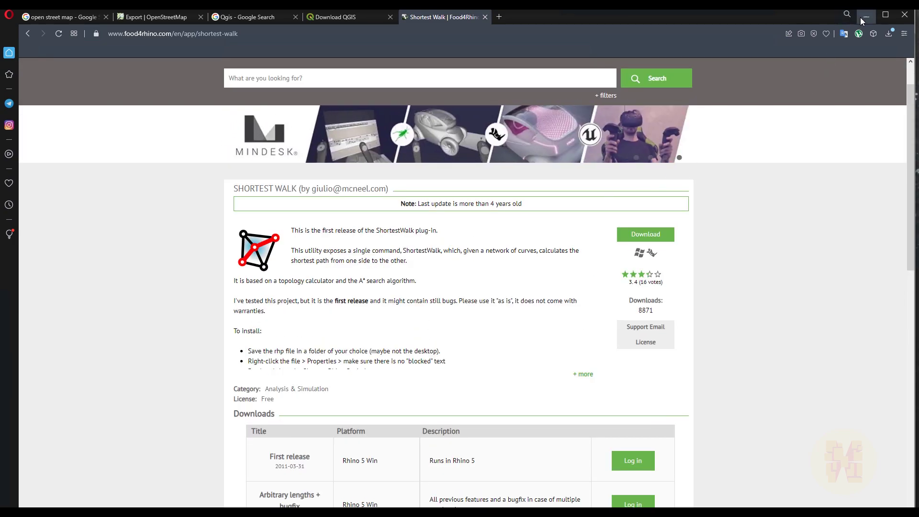
Step: Expand the full Shortest Walk description and highlight its three installation instructions
click(586, 374)
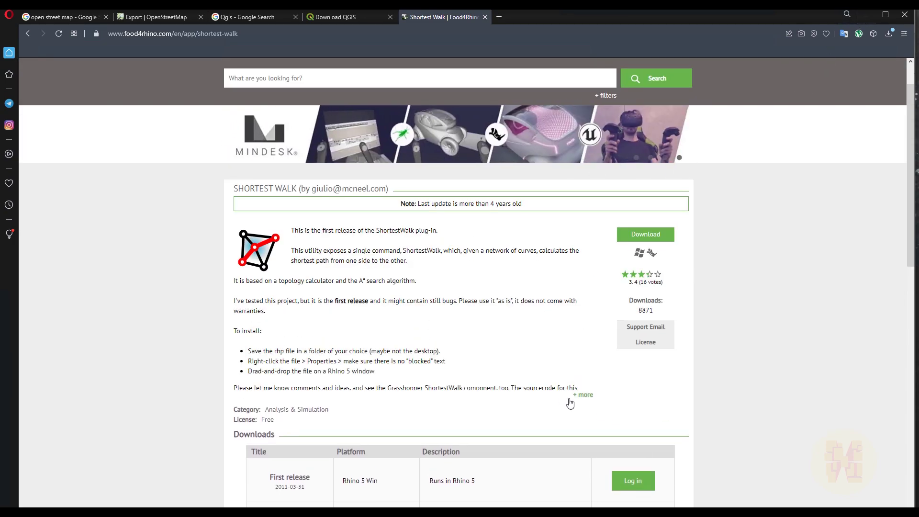
drag(249, 351, 382, 373)
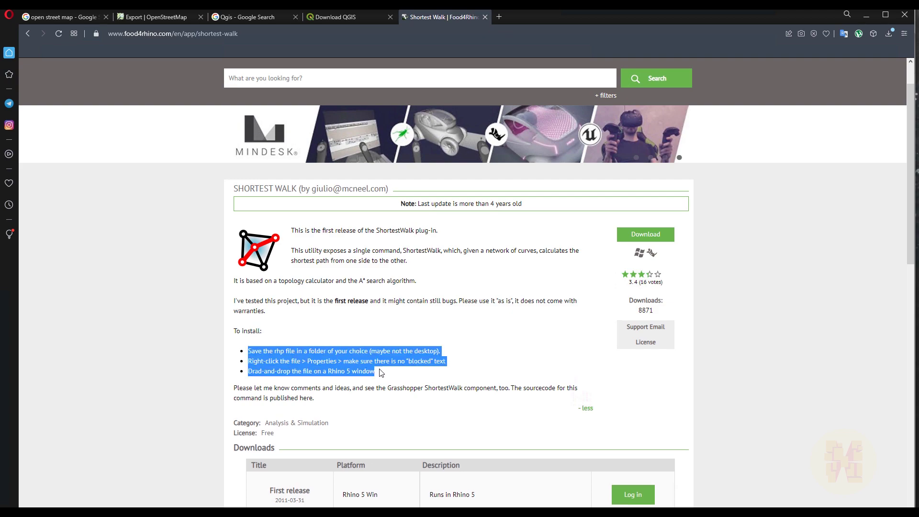
click(455, 372)
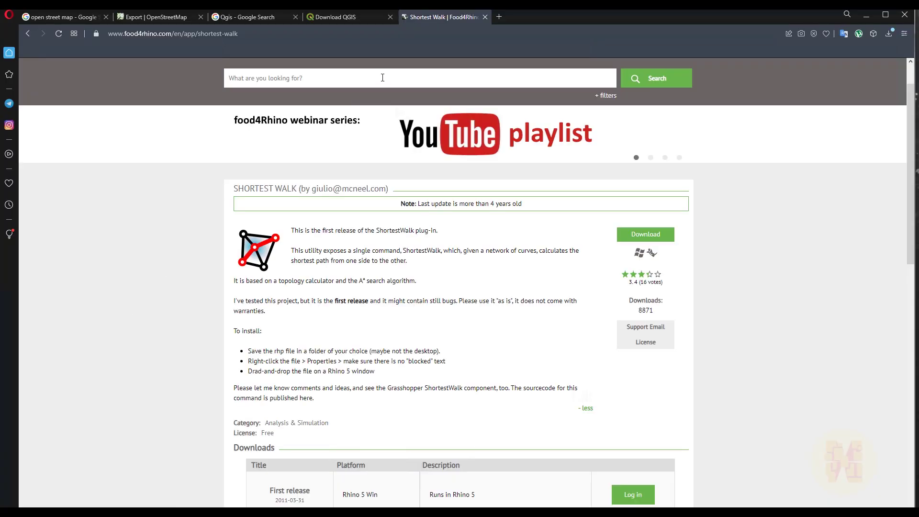
Step: Search food4Rhino for "human" and open the Human plug-in page
click(383, 78)
text(human)
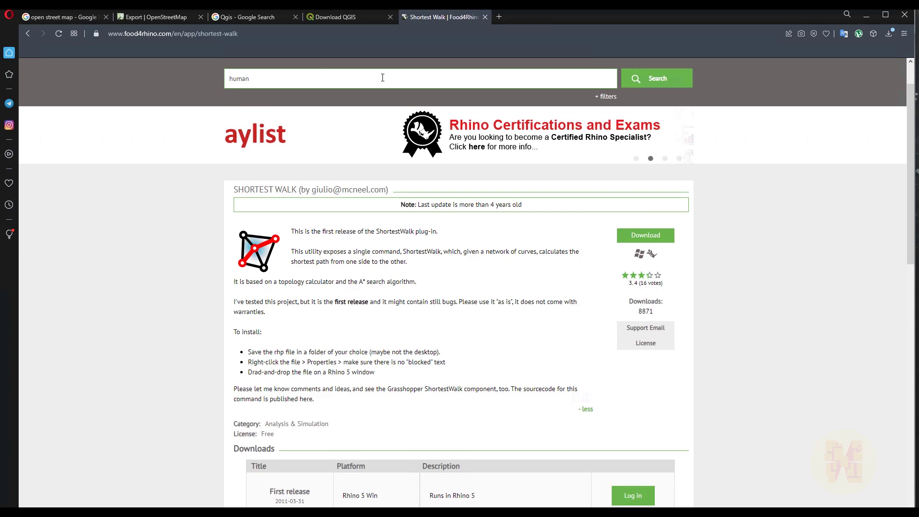
key(Return)
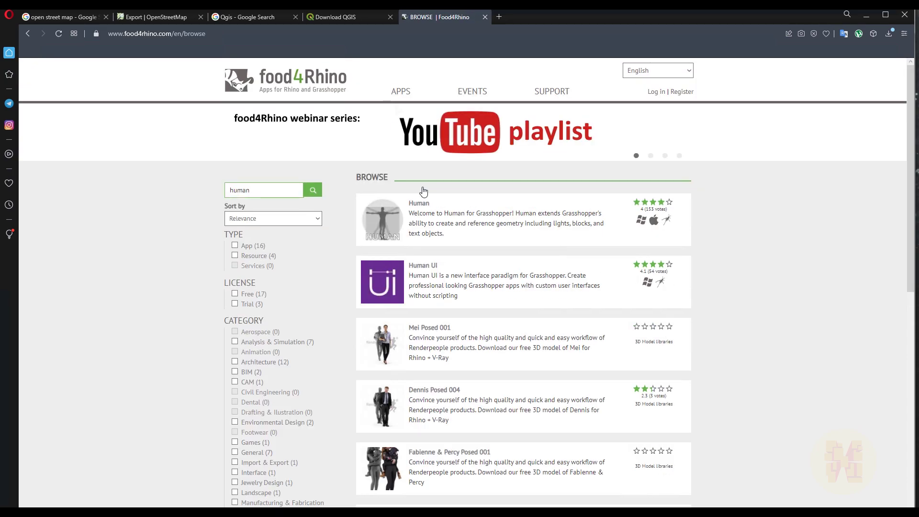
click(432, 221)
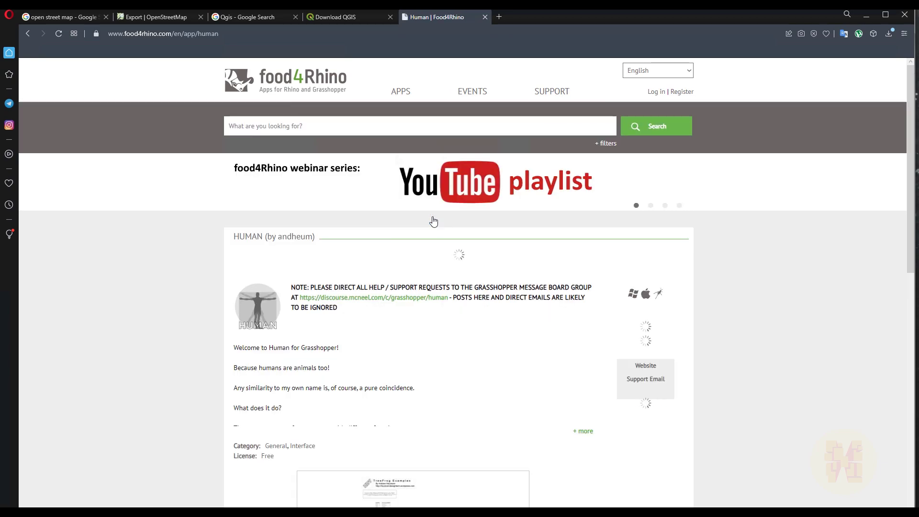
Step: Look over the Human plug-in's overview and example images, and expand its full description
scroll(293, 332, down, 5)
scroll(283, 329, down, 2)
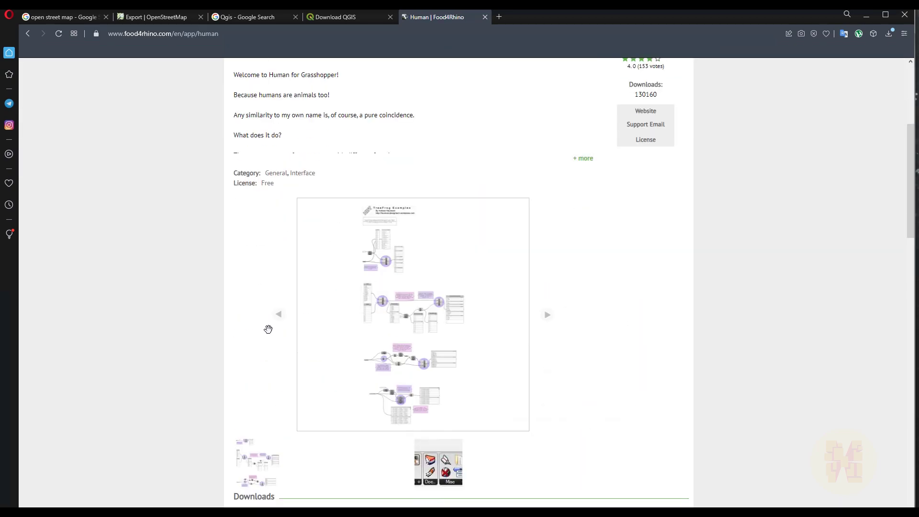
scroll(390, 379, down, 2)
scroll(390, 381, up, 3)
scroll(479, 297, up, 3)
click(584, 302)
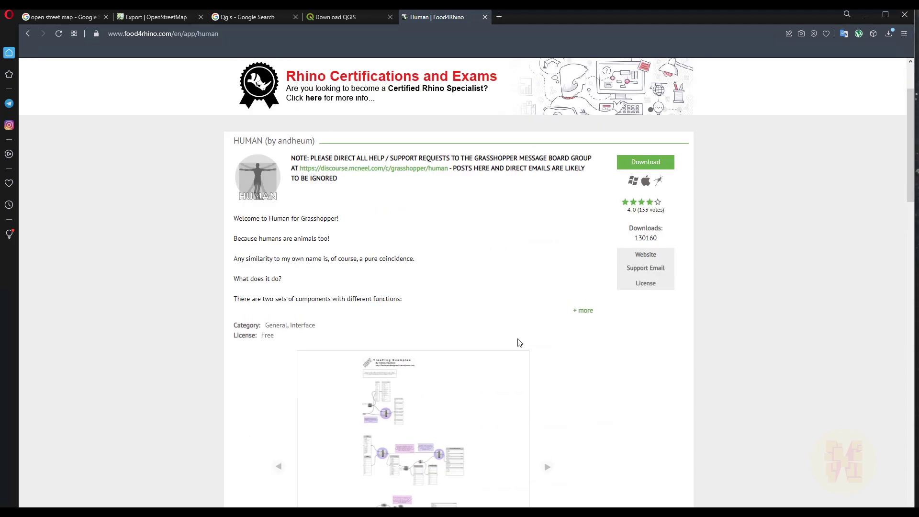
Step: Read through the Human and TreeFrog component lists and highlight the installation instructions below them
scroll(378, 335, down, 4)
scroll(356, 329, down, 10)
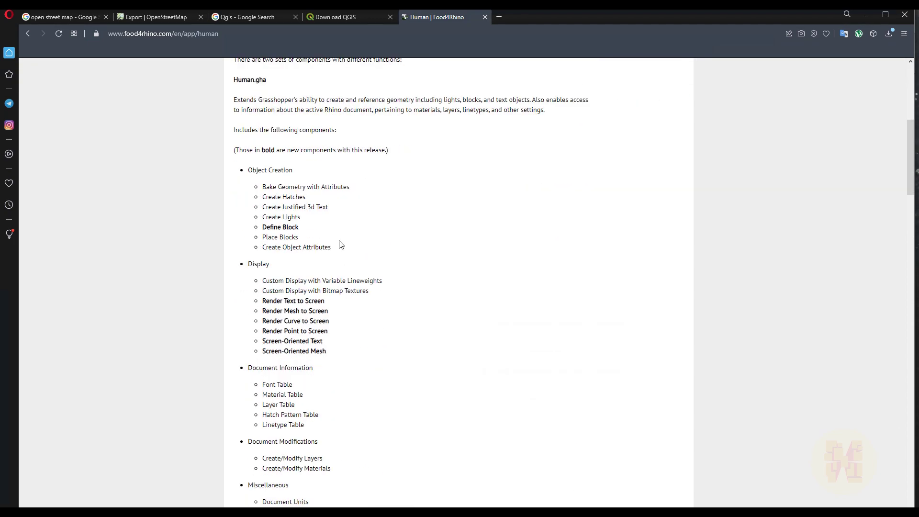
scroll(330, 282, down, 3)
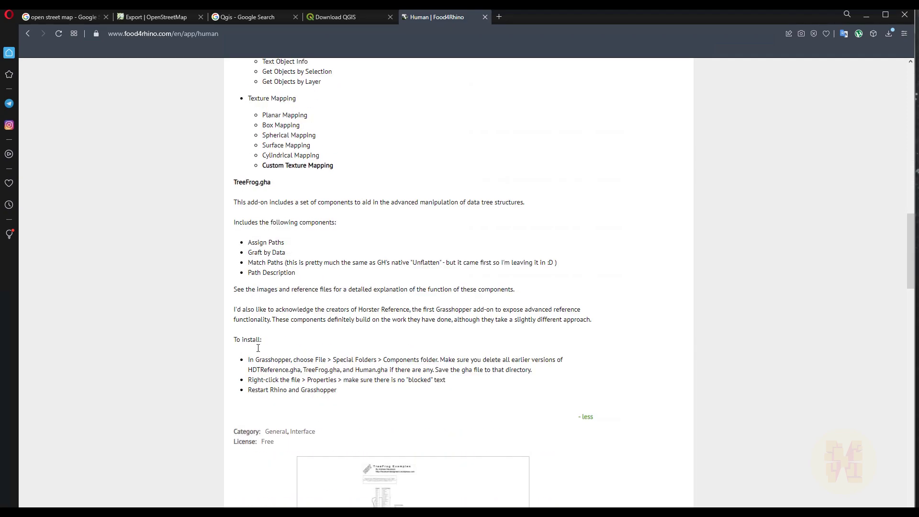
drag(248, 357, 427, 393)
click(427, 394)
Step: Return to Grasshopper and realign the DataVis@it component and the Boolean toggle so their connecting wire runs straight
click(864, 19)
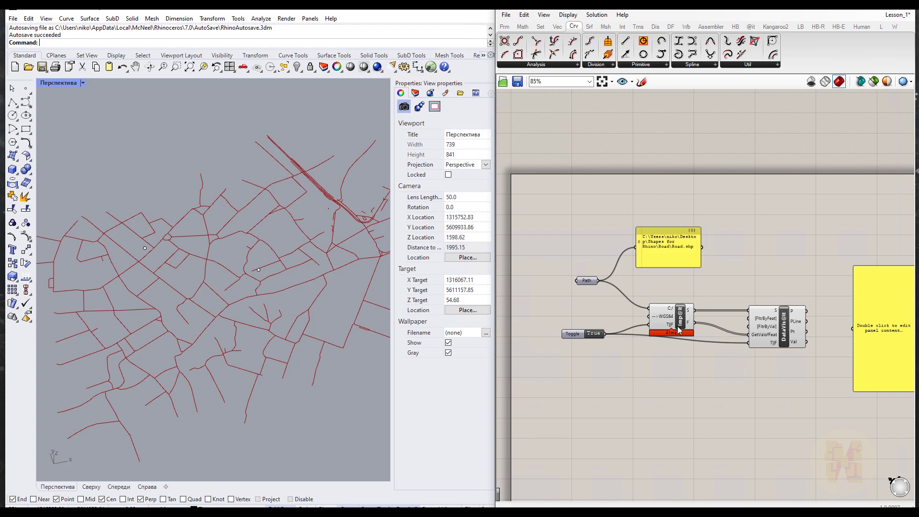
drag(776, 330, 771, 337)
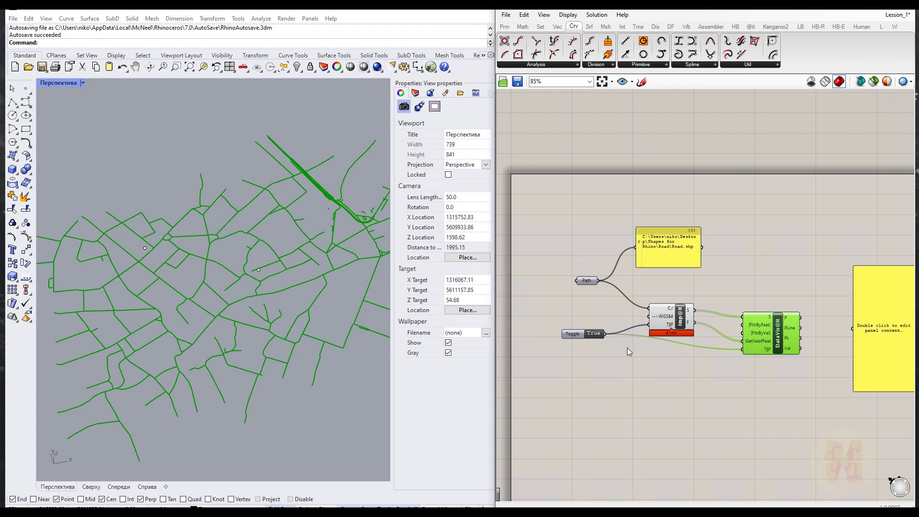
drag(568, 334, 568, 346)
click(783, 336)
drag(784, 336, 779, 331)
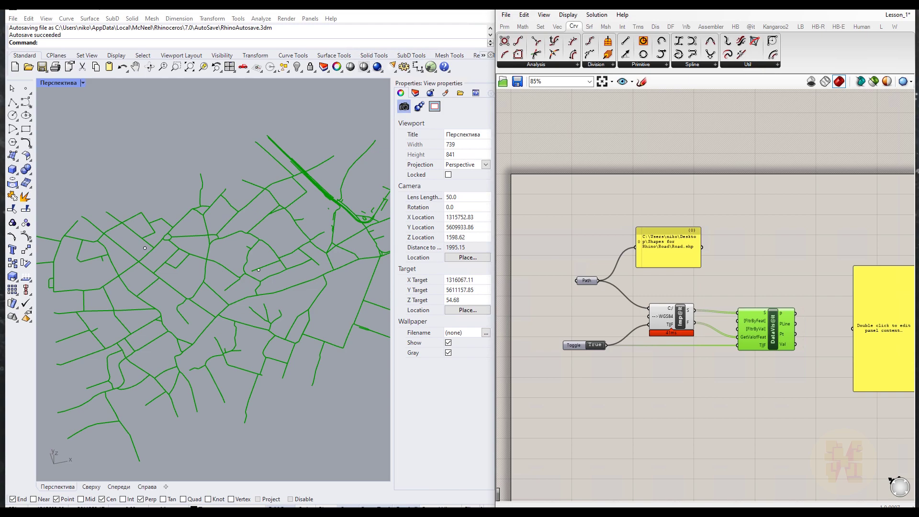
click(607, 379)
Step: Duplicate the complete road shapefile import chain, from path and panel to DataVis@it, and place the copy below the original
right_drag(607, 379, 624, 314)
drag(534, 314, 787, 142)
drag(757, 268, 747, 452)
click(776, 344)
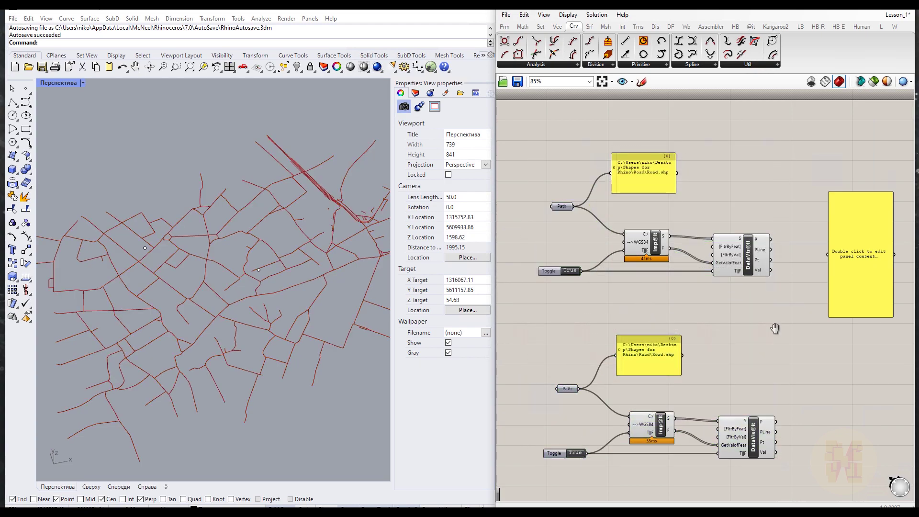
Step: Move the empty panel upward, clear of the two import chains
right_drag(777, 344, 715, 294)
drag(795, 242, 822, 149)
scroll(822, 149, down, 2)
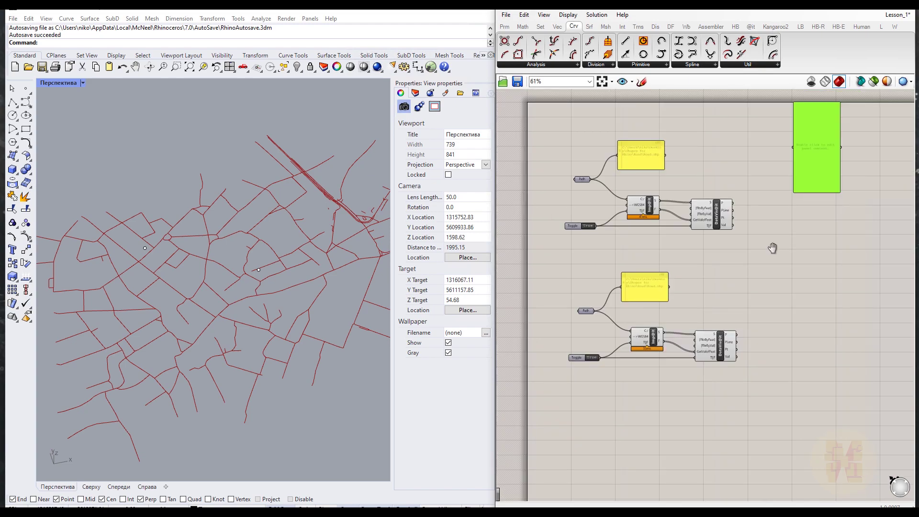
Step: Group the original import chain's components, and group the duplicated chain's components separately
drag(541, 146, 754, 273)
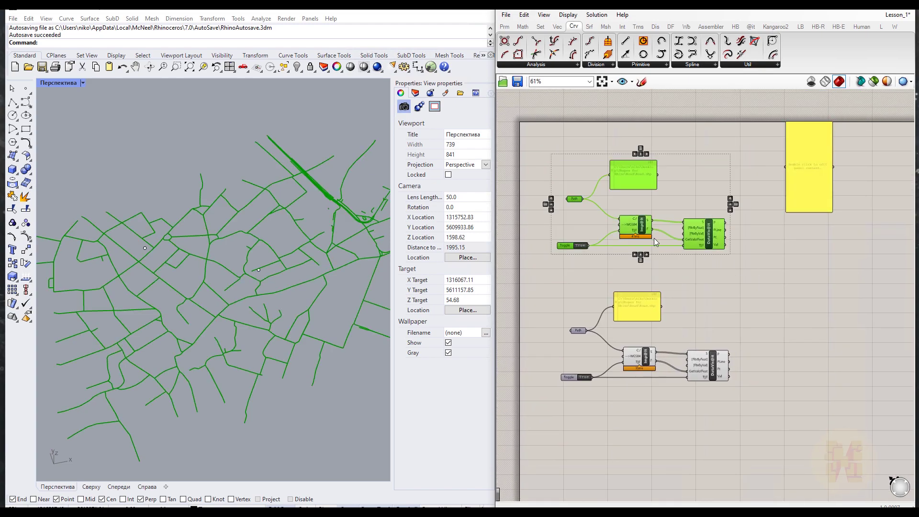
right_click(710, 260)
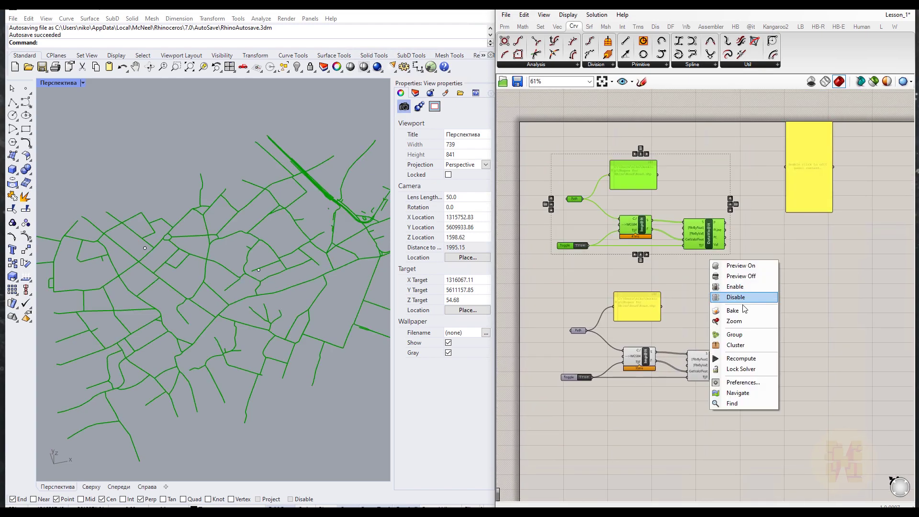
click(742, 334)
drag(546, 272, 738, 421)
right_click(756, 383)
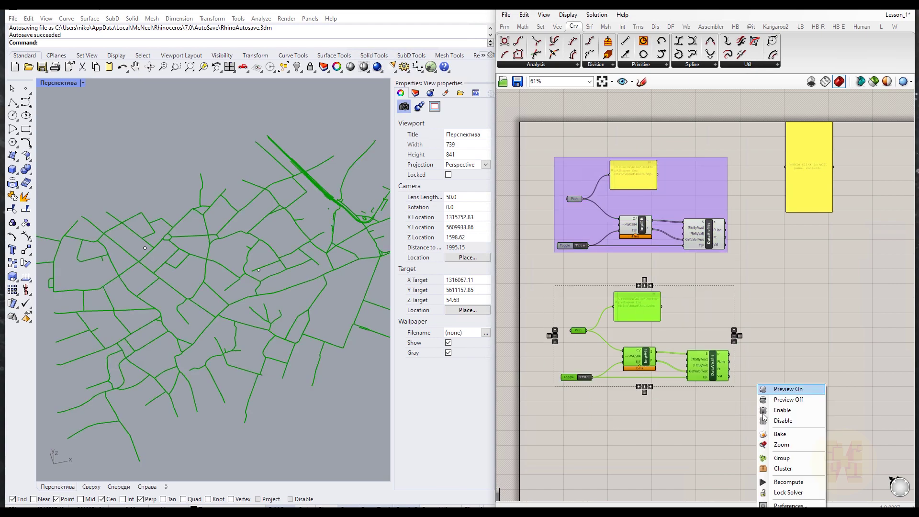
click(789, 456)
click(785, 361)
Step: Name the upper component group "Road"
click(691, 188)
click(753, 204)
click(702, 182)
right_click(701, 182)
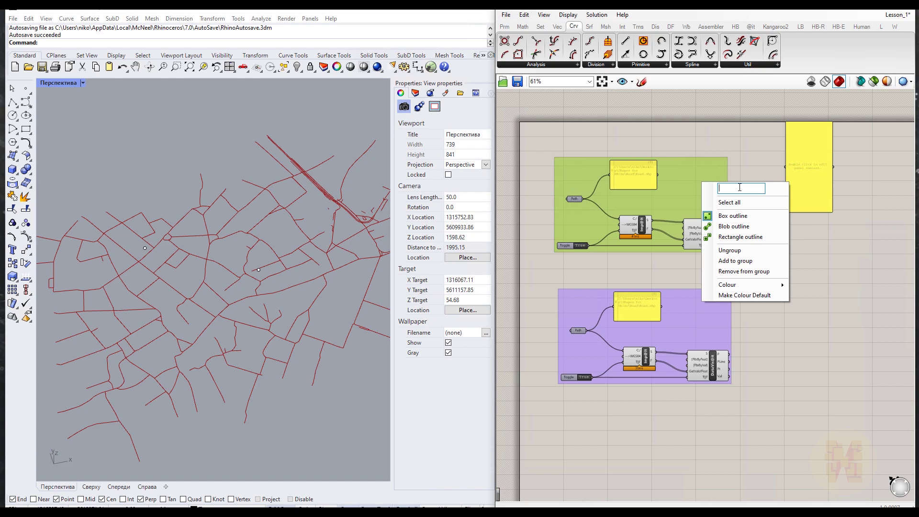
text(Road)
key(Return)
Step: Name the lower component group "Building"
click(705, 291)
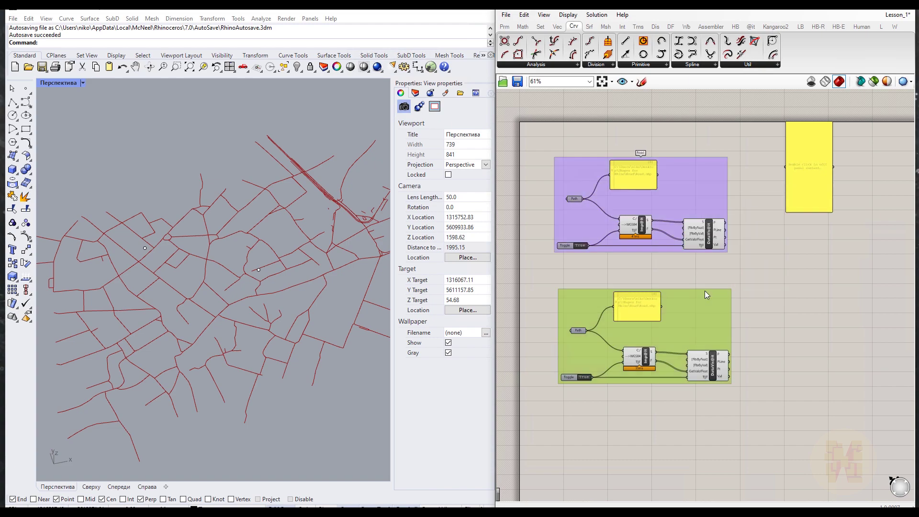
right_click(694, 306)
text(Building)
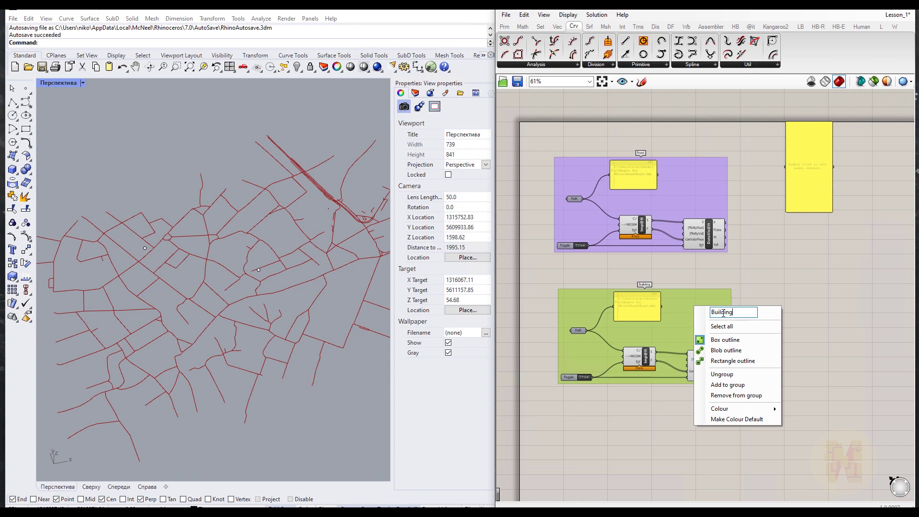
Step: Set the Building group's Path parameter to the existing file Building.shp from the Shapes for Rhino\Building folder
key(Return)
right_drag(736, 347, 756, 334)
scroll(602, 326, up, 5)
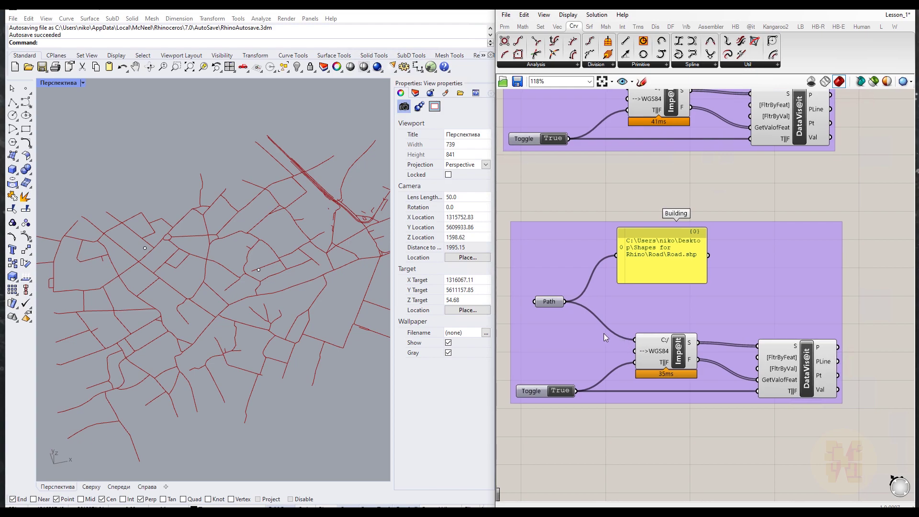
right_click(551, 303)
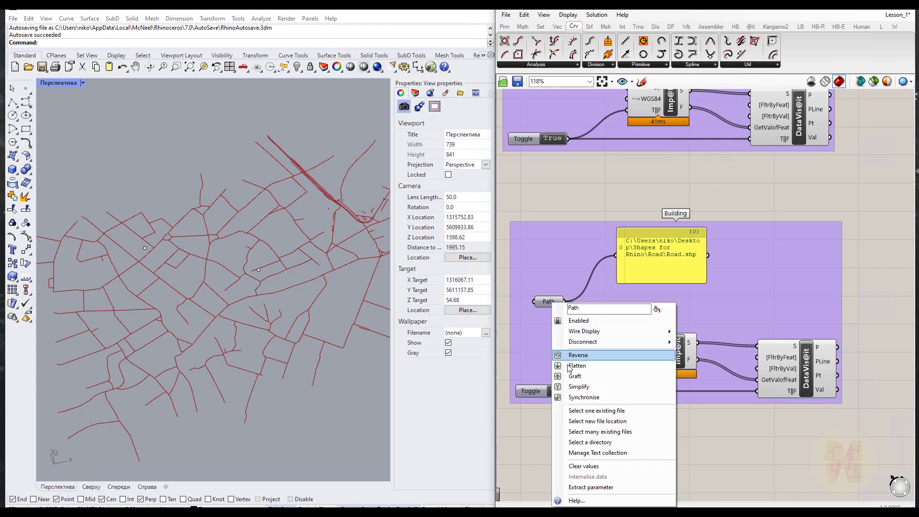
click(594, 410)
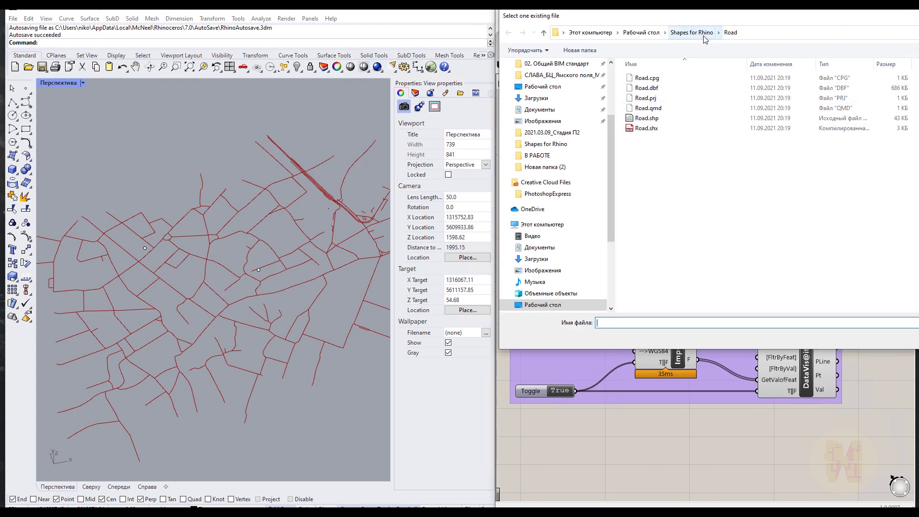
click(676, 32)
double_click(646, 78)
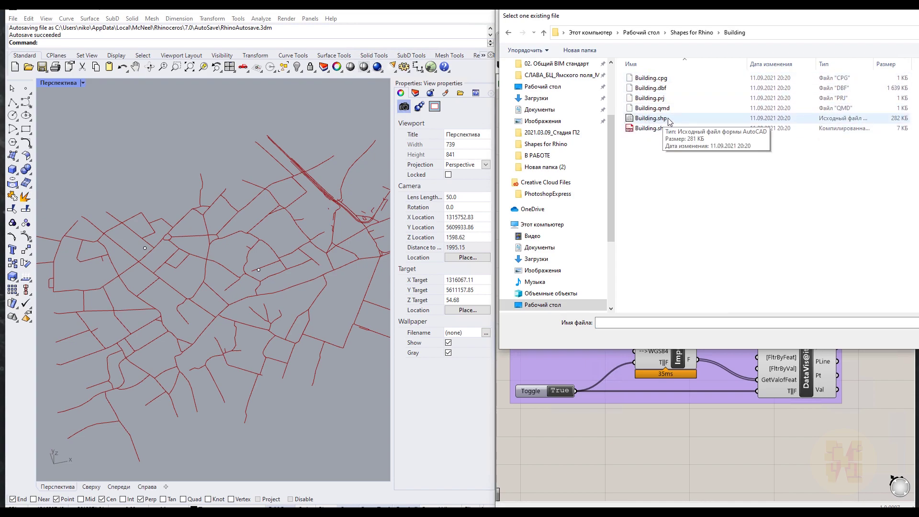
click(650, 118)
double_click(650, 119)
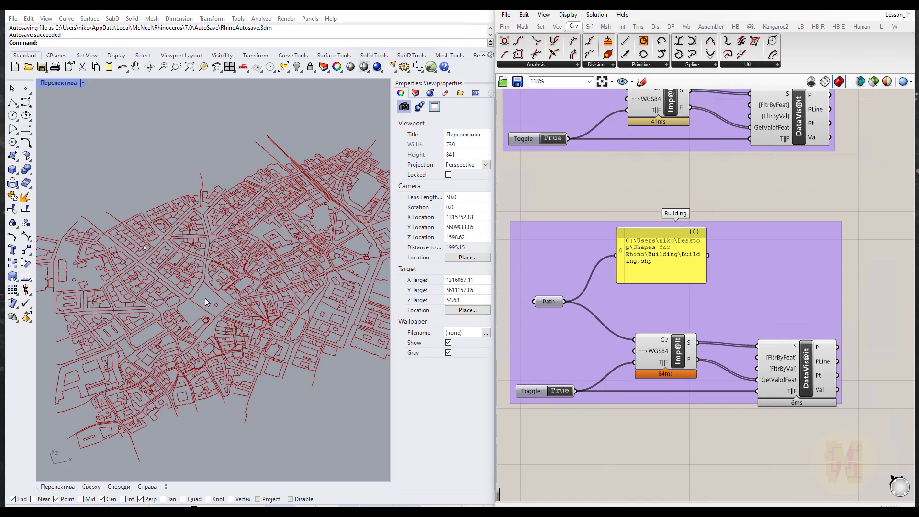
right_drag(215, 314, 225, 286)
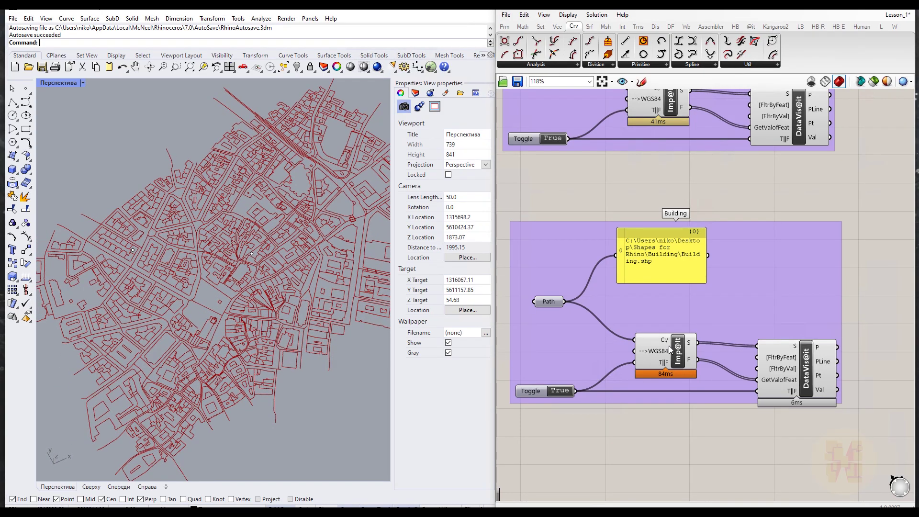
Step: Place the empty panel beside the Road group's DataVis@it component and connect the PLine output to it
scroll(670, 349, down, 1)
right_drag(670, 350, 699, 362)
drag(712, 180, 763, 62)
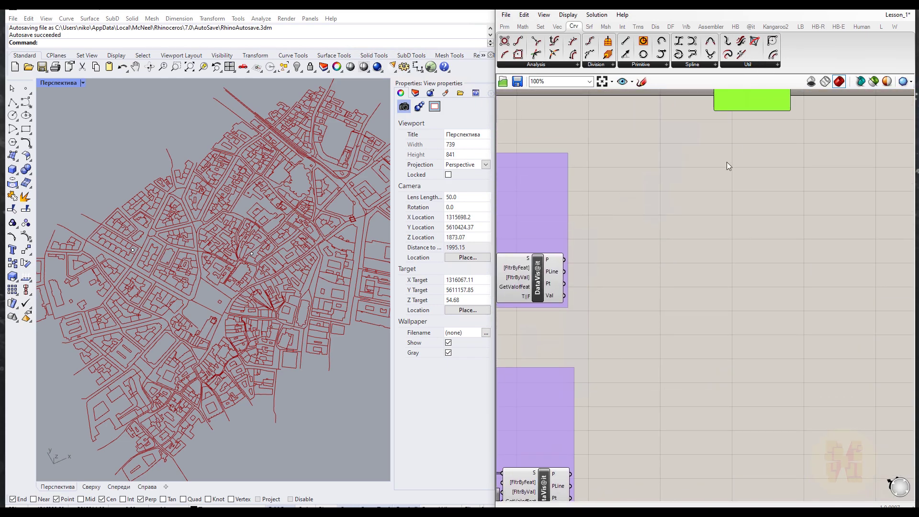
click(659, 284)
right_drag(659, 283, 641, 306)
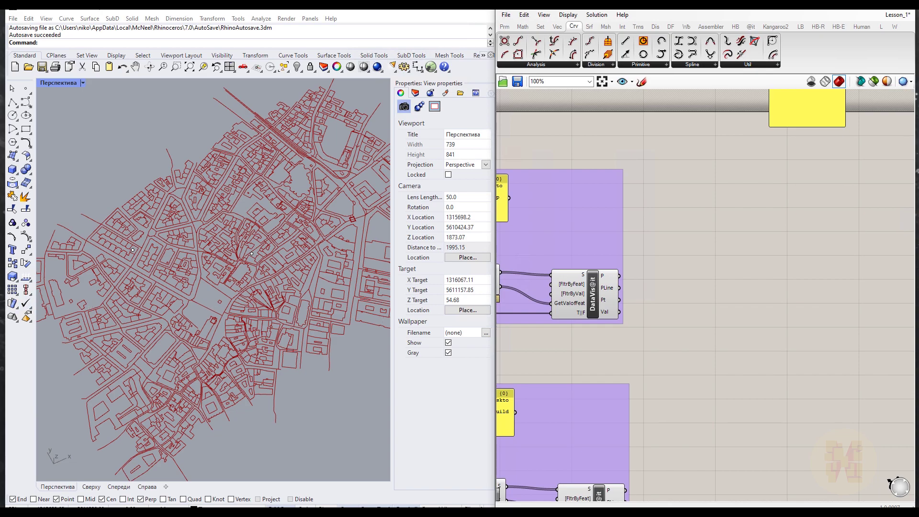
right_drag(610, 207, 586, 234)
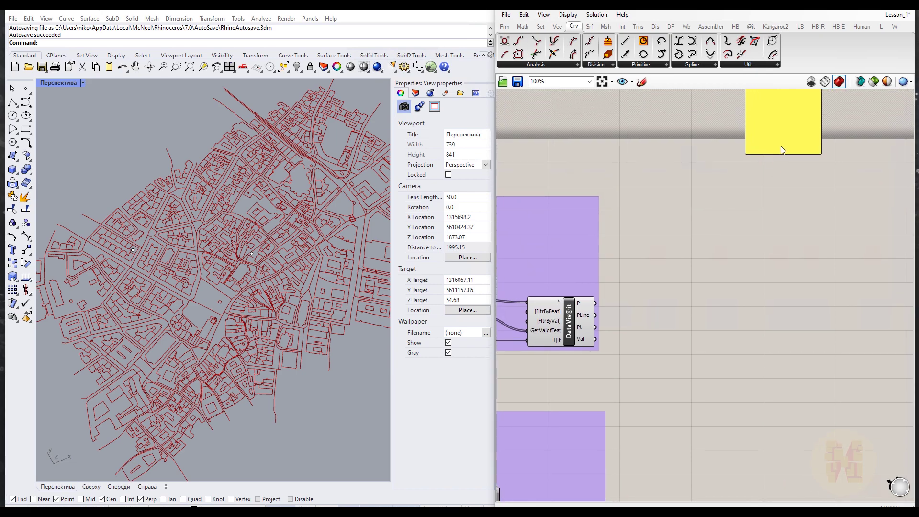
drag(780, 140, 755, 307)
drag(594, 303, 729, 253)
drag(595, 315, 728, 254)
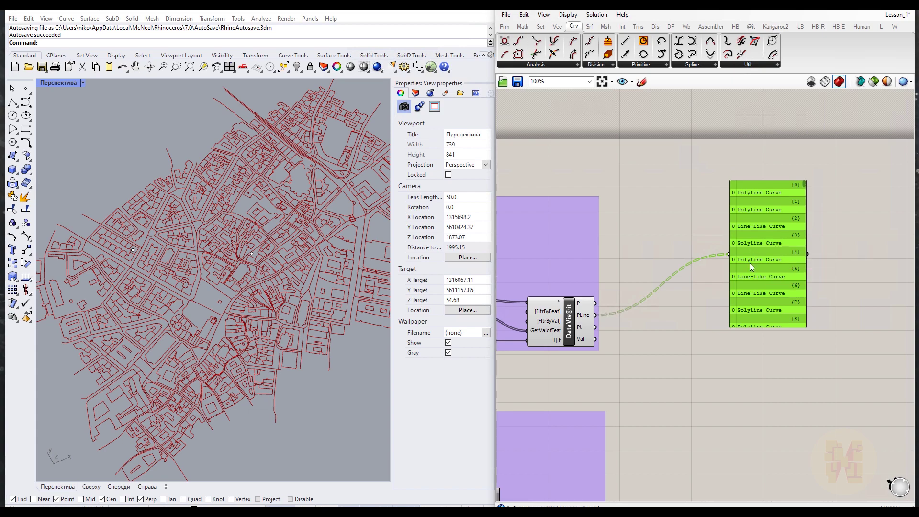
Step: Flatten the PLine output of the Road group's DataVis@it component and shift the connected panel further away from it
right_click(583, 314)
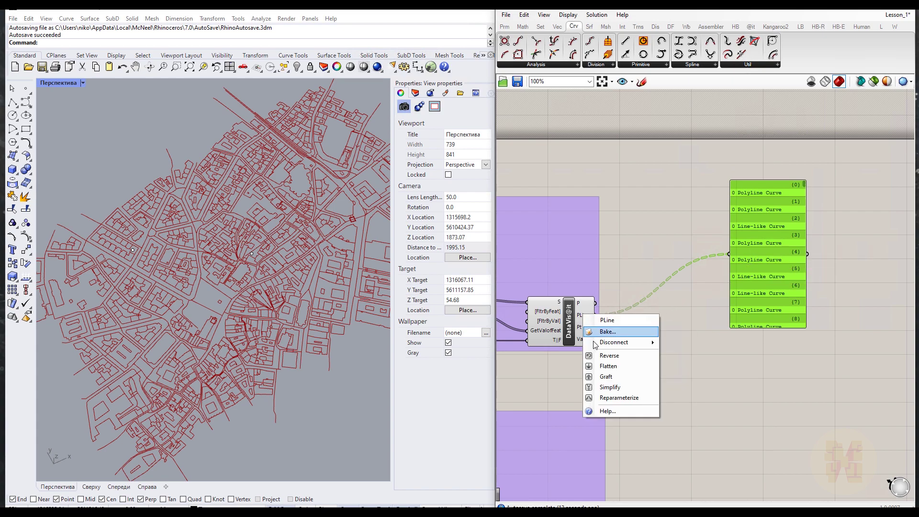
click(613, 367)
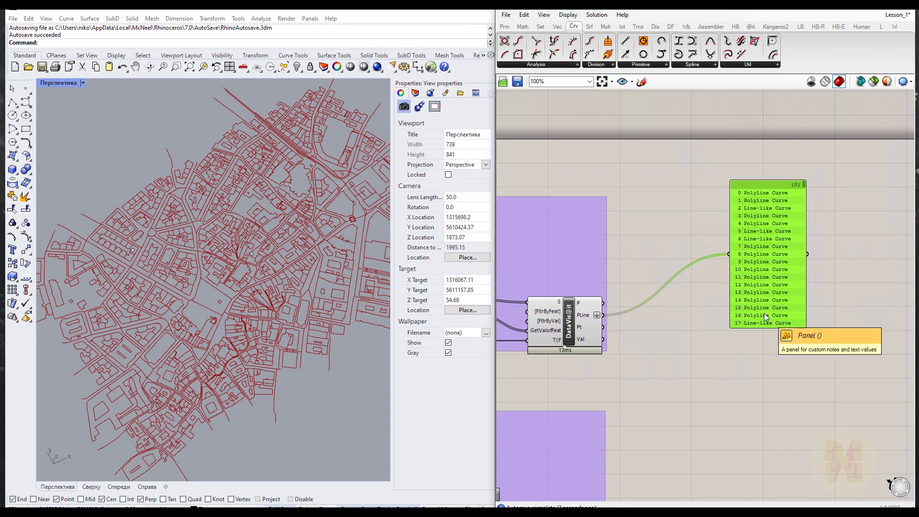
drag(765, 277, 808, 274)
right_drag(729, 351, 676, 349)
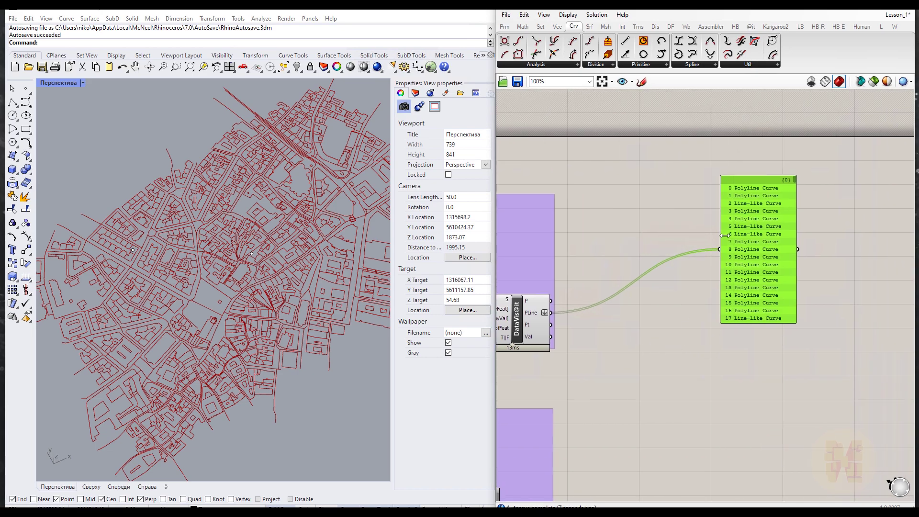
click(675, 316)
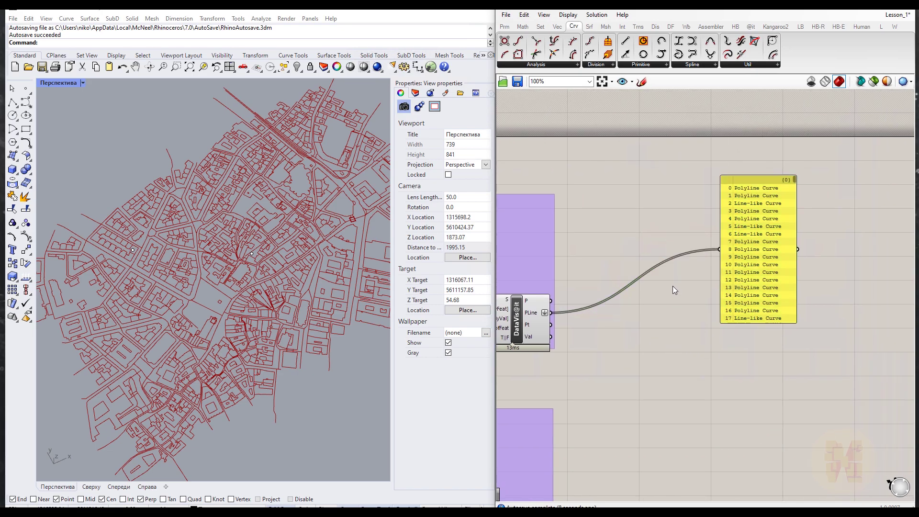
Step: Add an Explode component beside the Road group and feed the flattened PLine output into its curve input
double_click(643, 309)
text(eplode)
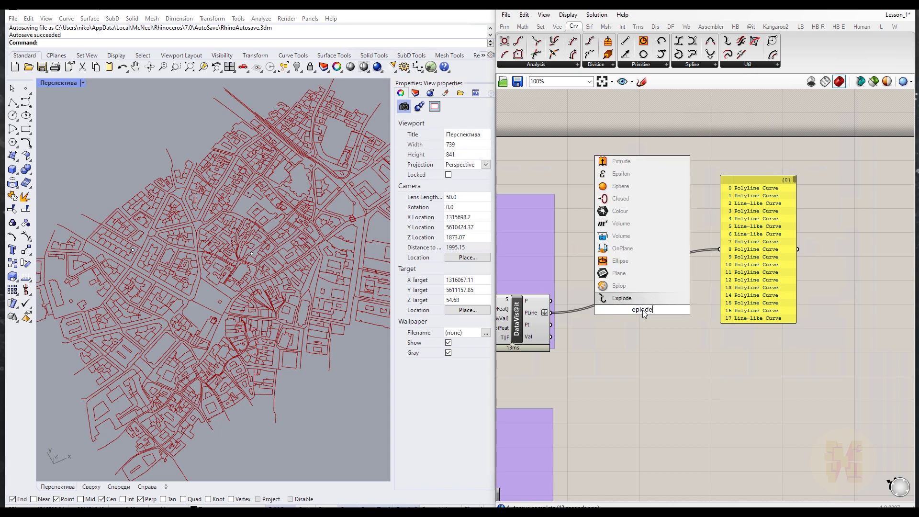
key(Return)
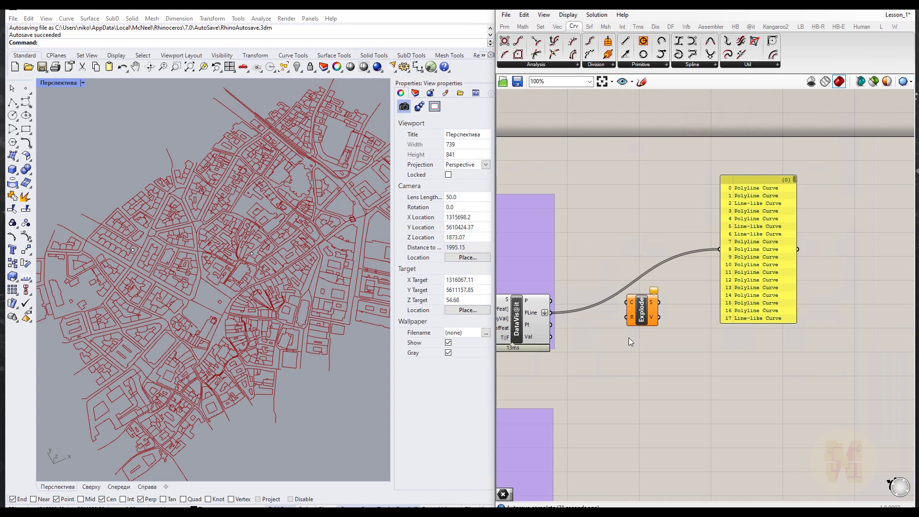
drag(551, 312, 625, 302)
click(643, 316)
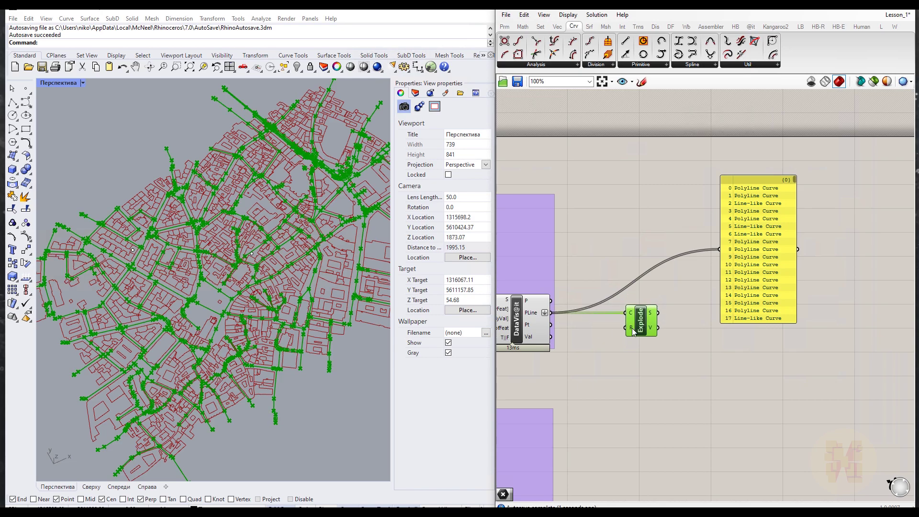
Step: Connect Explode's Segments output to the panel in place of PLine and inspect the segment data
drag(668, 270, 720, 249)
scroll(759, 292, up, 2)
scroll(759, 292, down, 2)
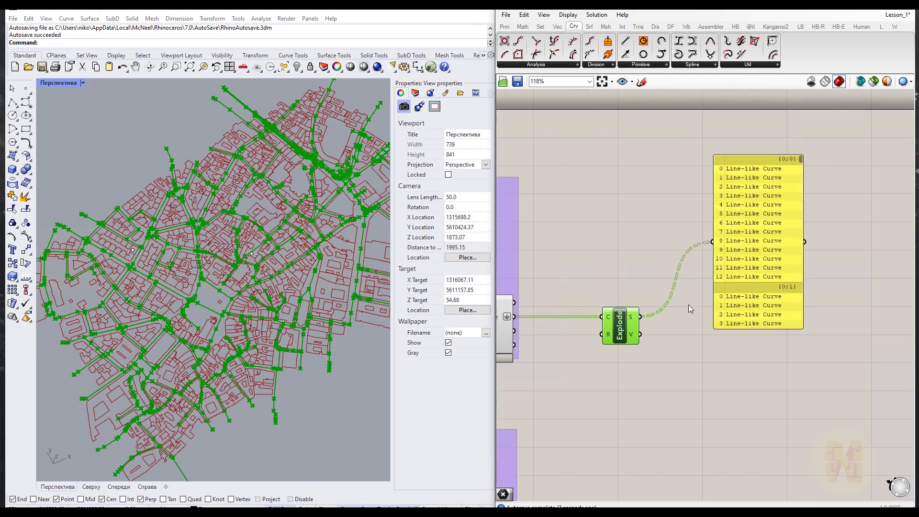
mouse_move(632, 316)
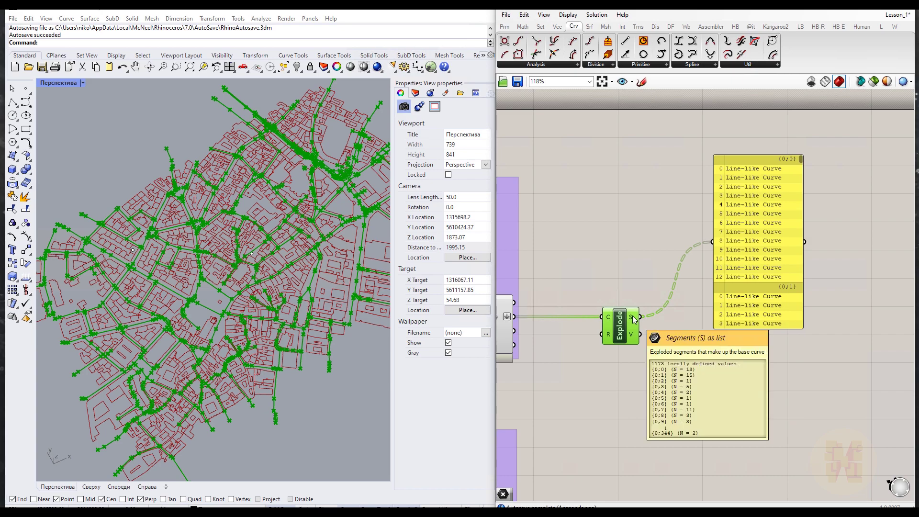
Step: Turn off the Explode component's preview and move the panel up to free space beside the component
right_click(621, 329)
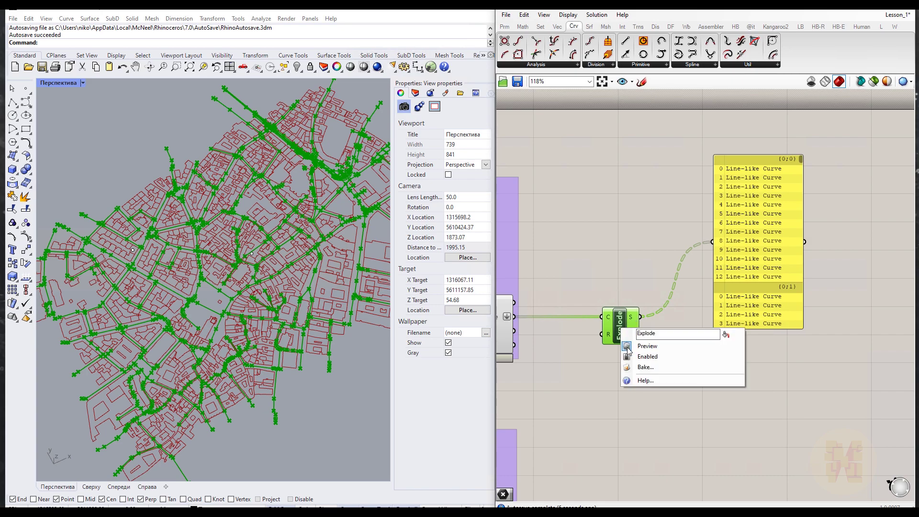
click(647, 345)
drag(619, 321, 616, 318)
drag(759, 312, 771, 225)
right_drag(813, 326, 747, 318)
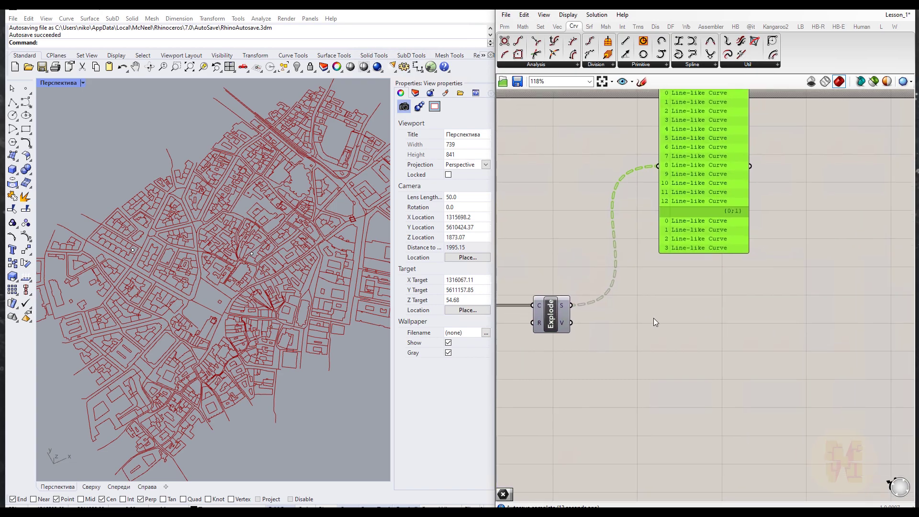
drag(699, 248, 710, 251)
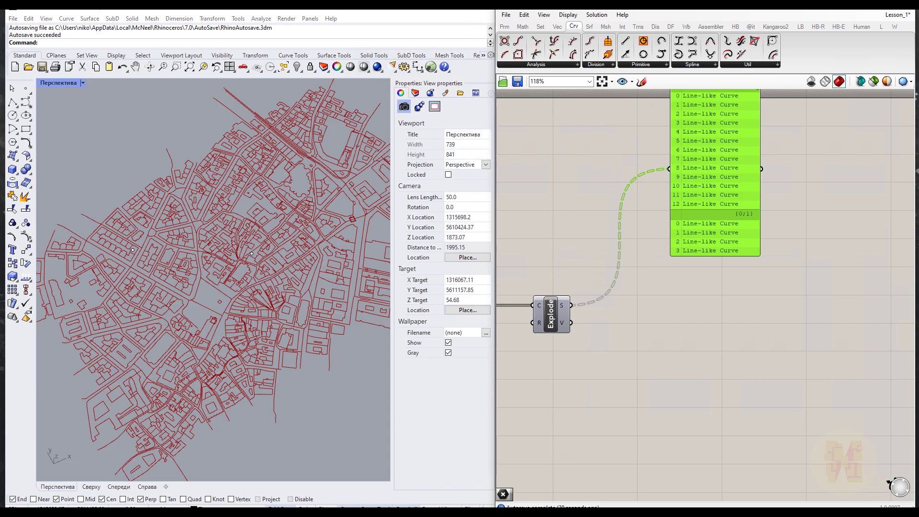
Step: Add a ShortWalk component below the panel and connect Explode's Segments output to its Curves input
drag(755, 43, 690, 373)
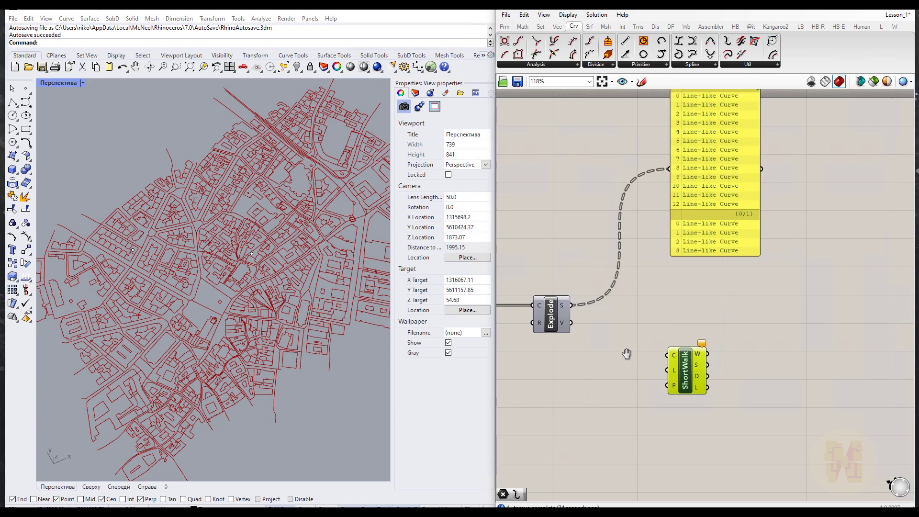
right_drag(623, 360, 623, 319)
scroll(597, 298, up, 2)
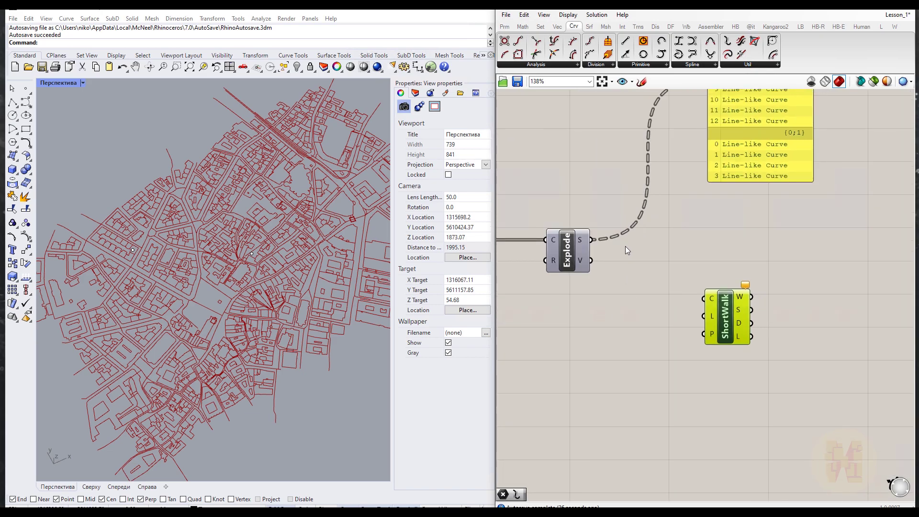
drag(591, 240, 703, 298)
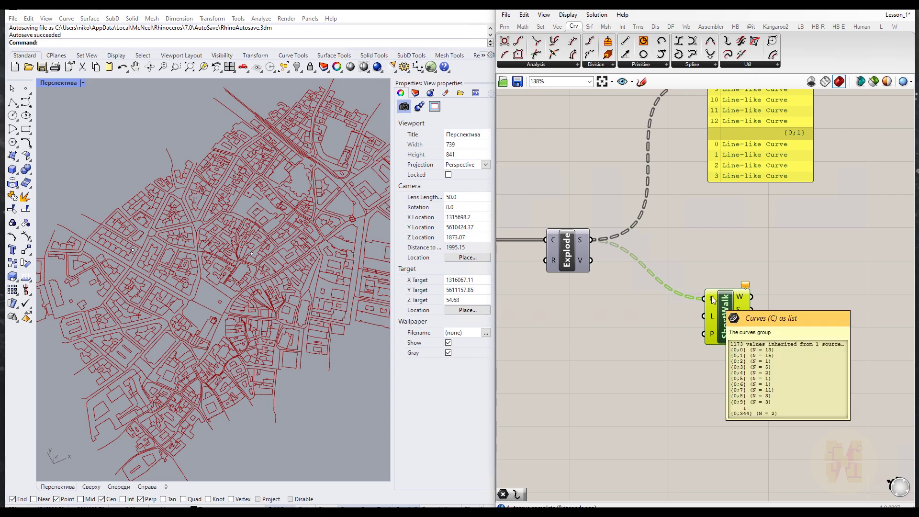
Step: Flatten Explode's Segments output and reposition the ShortWalk component slightly lower
right_click(580, 240)
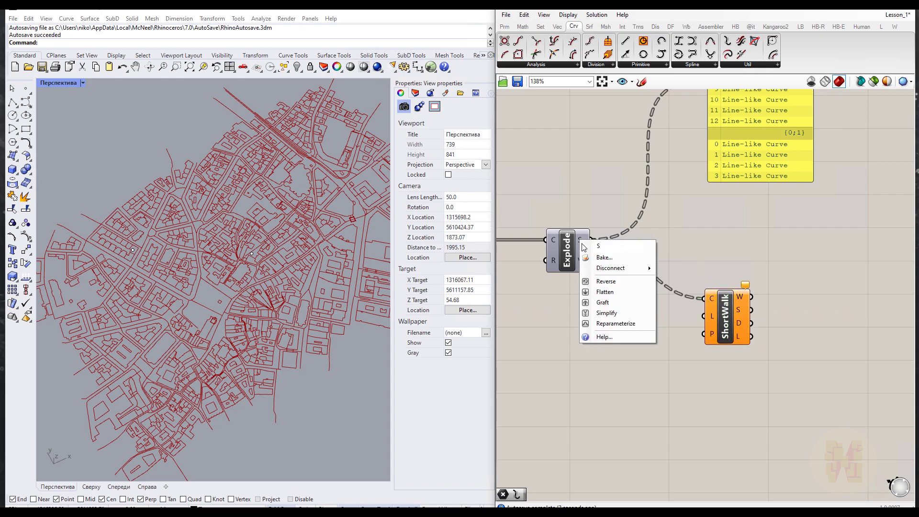
click(611, 293)
right_drag(758, 98, 722, 186)
right_drag(728, 264, 787, 144)
drag(754, 302, 764, 328)
right_drag(671, 330, 685, 315)
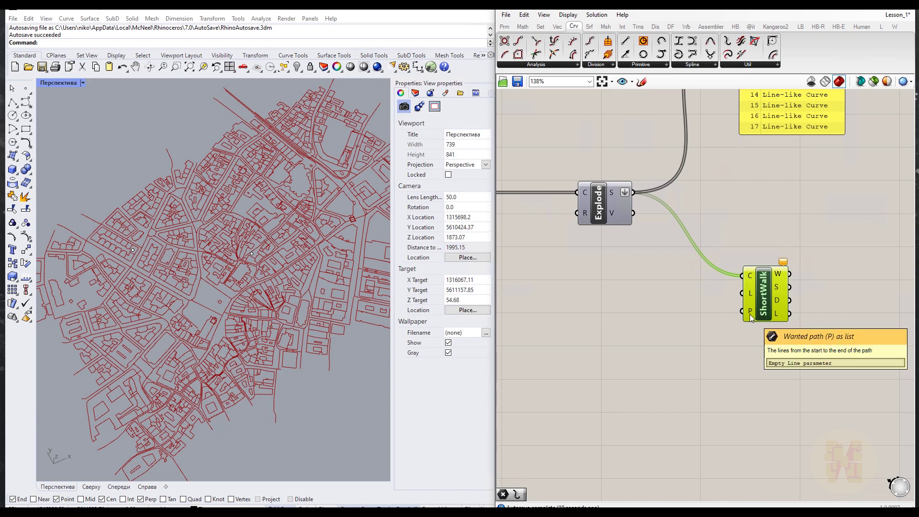
Step: In Rhino, select all point objects with SelPt and delete them
click(120, 202)
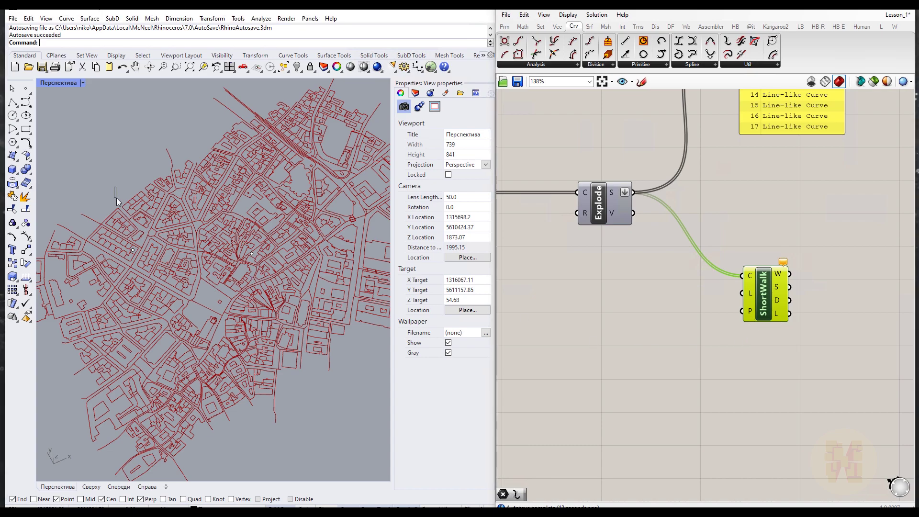
text(selpt)
key(Return)
key(Delete)
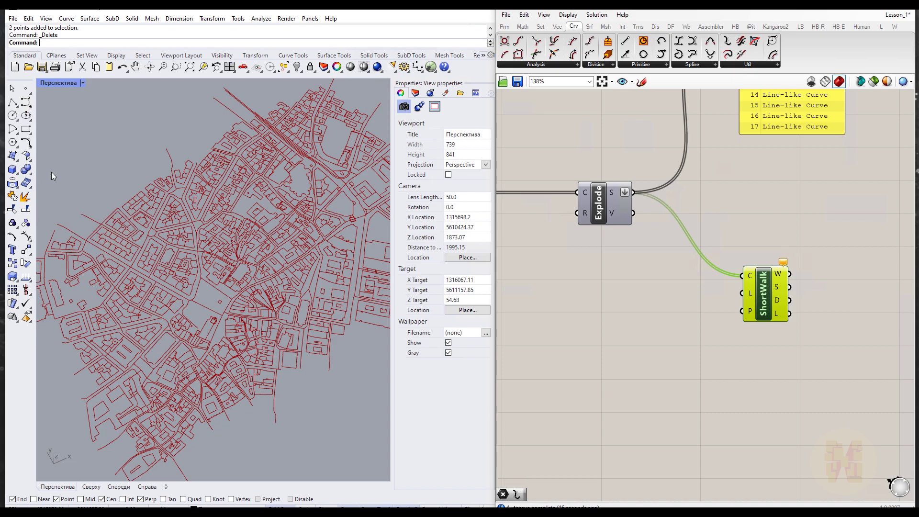
Step: Place two new point objects on streets on opposite sides of the central square as route endpoints
click(24, 89)
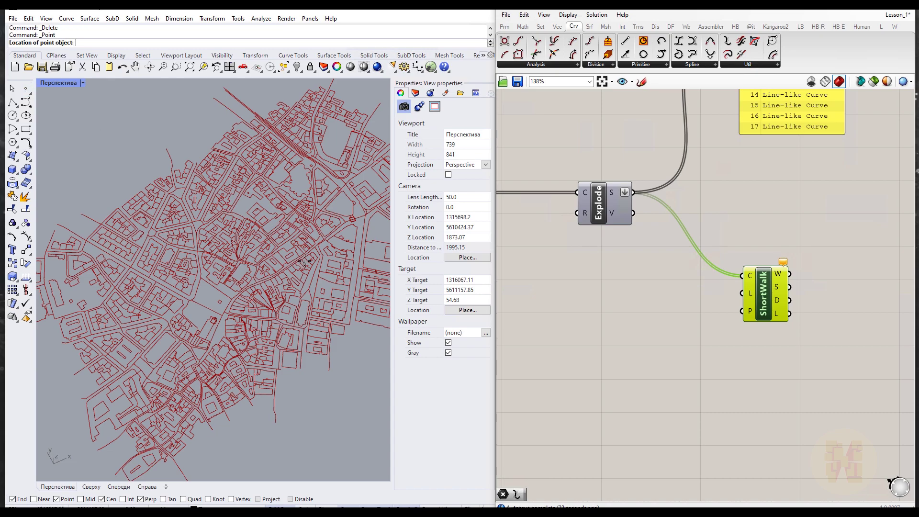
scroll(296, 246, up, 4)
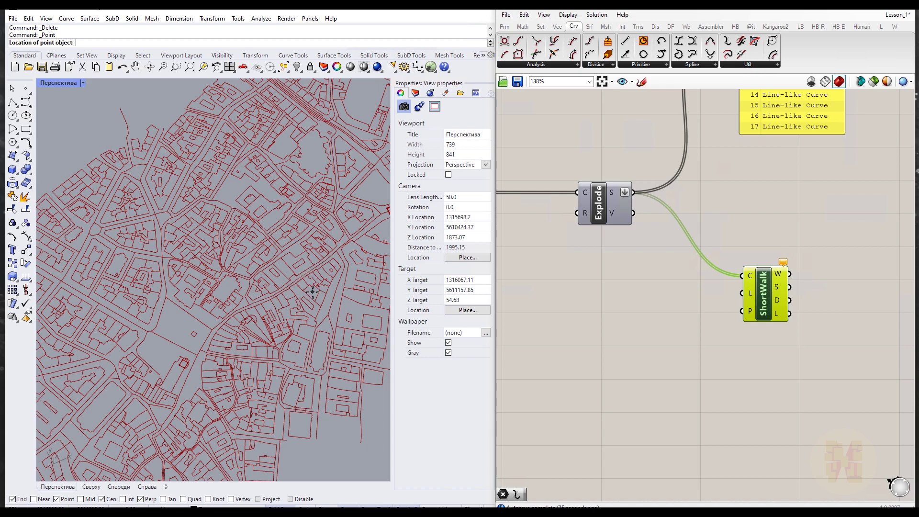
click(312, 292)
click(26, 88)
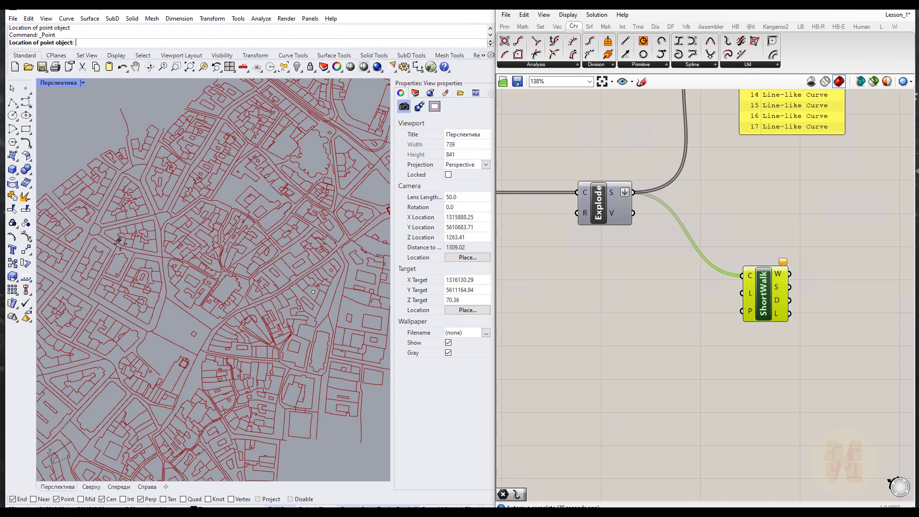
click(100, 239)
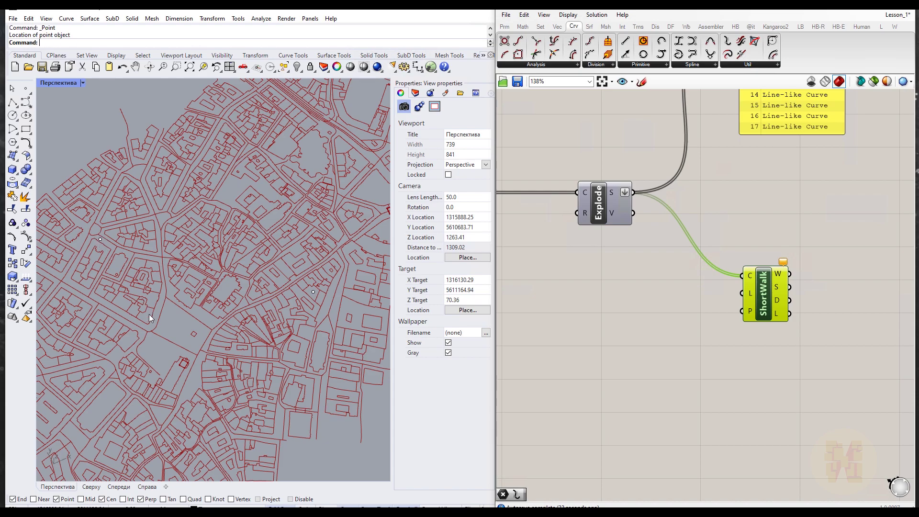
Step: Add a Point parameter to the Grasshopper canvas below Explode
click(594, 316)
right_drag(595, 318, 622, 308)
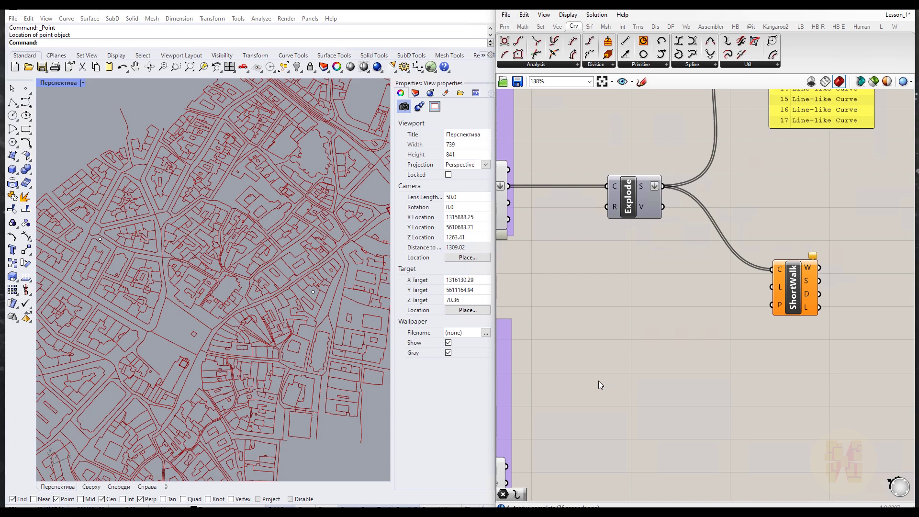
double_click(631, 340)
text(point)
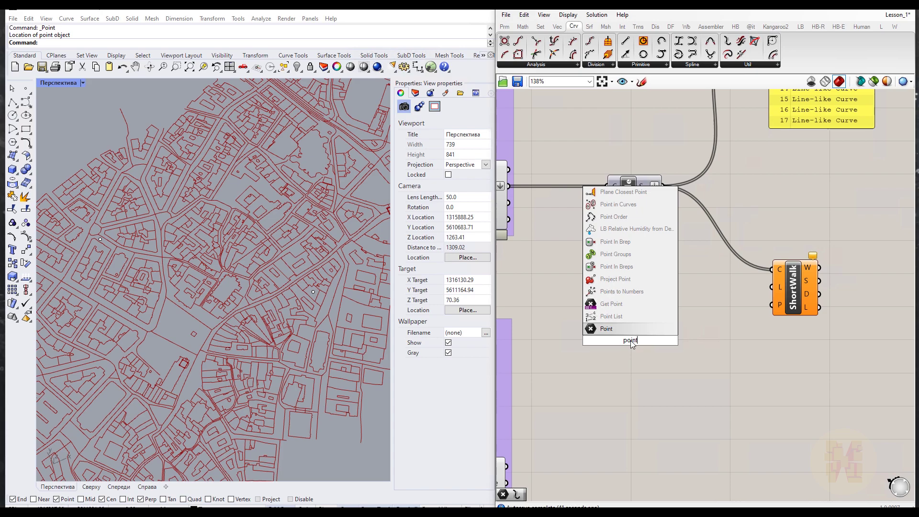
key(Return)
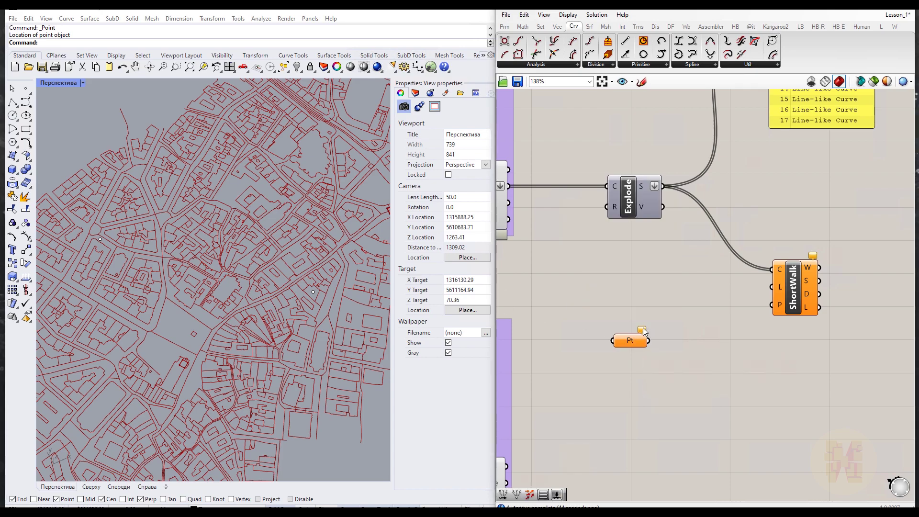
Step: Try to reference both Rhino endpoint points as multiple points in the Point parameter
right_click(625, 346)
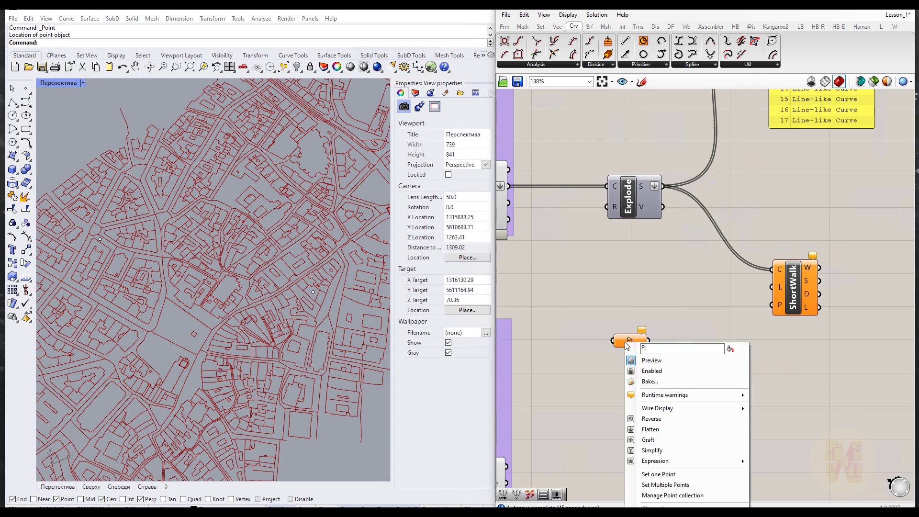
click(680, 485)
drag(63, 165, 346, 344)
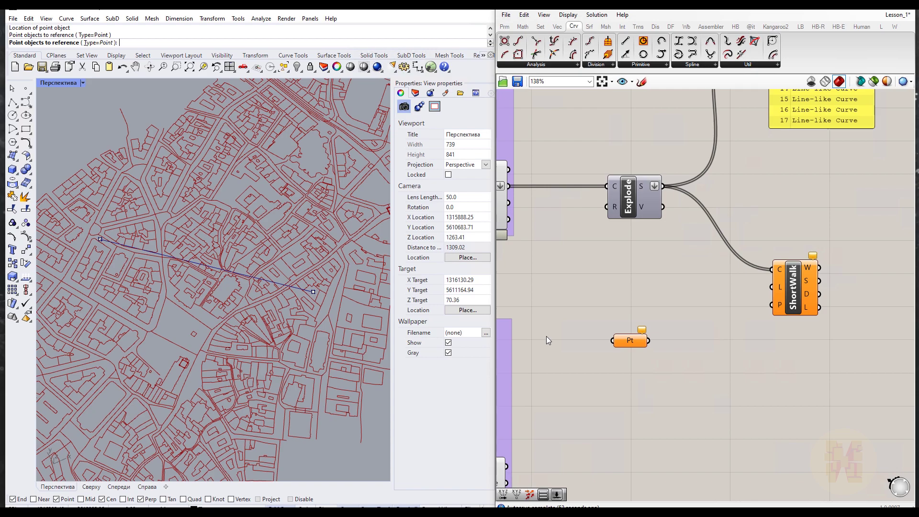
Step: Shift the Point parameter and ShortWalk slightly upward, and add a panel connected to the Point output
drag(637, 340, 624, 330)
drag(780, 297, 790, 276)
right_drag(713, 348, 659, 343)
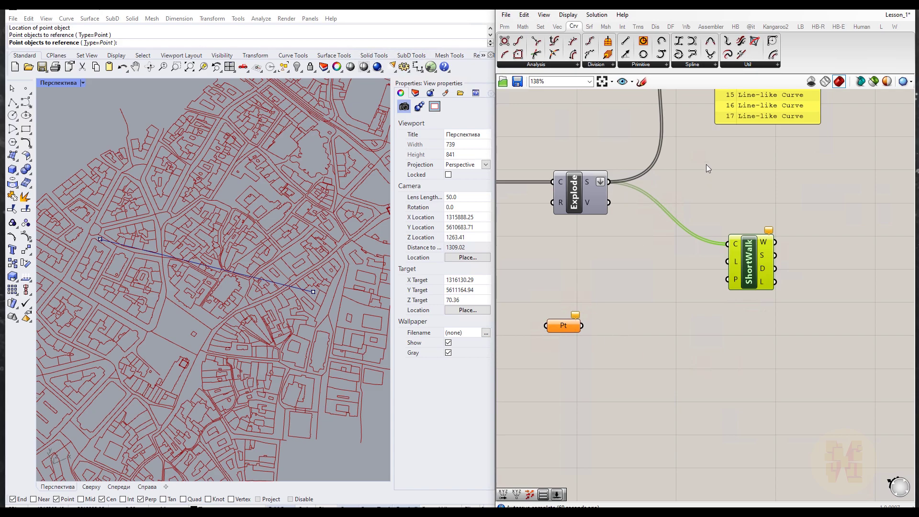
scroll(687, 225, down, 1)
click(504, 27)
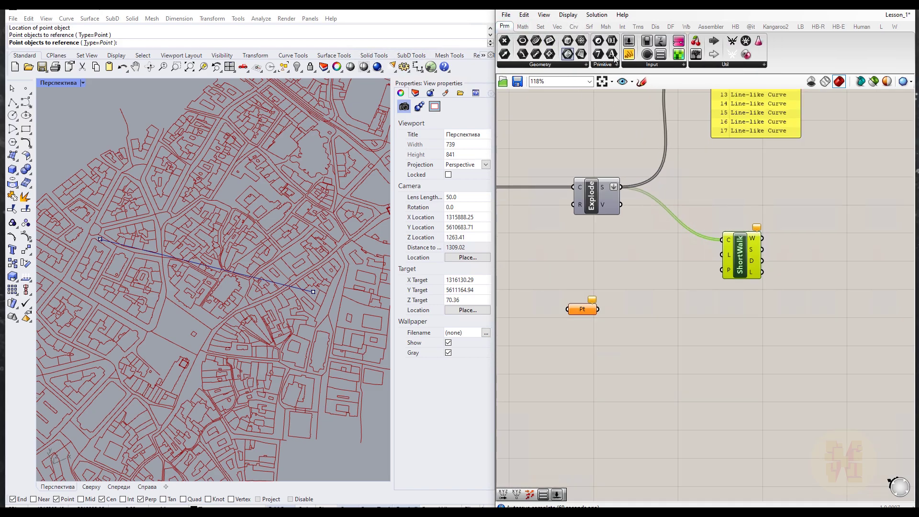
drag(629, 54, 714, 324)
drag(598, 309, 661, 275)
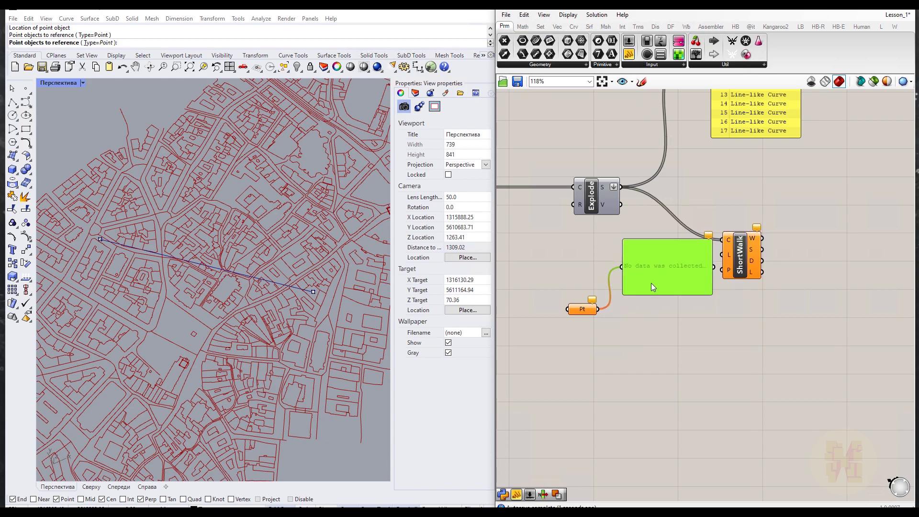
Step: Reference the two Rhino endpoint points in the Point parameter again using Set Multiple Points
right_click(586, 311)
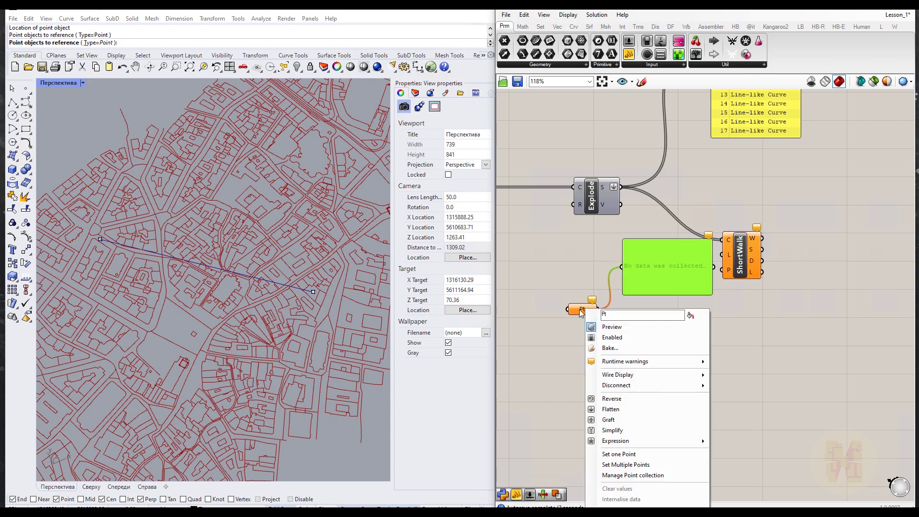
click(623, 463)
drag(59, 164, 342, 374)
key(Return)
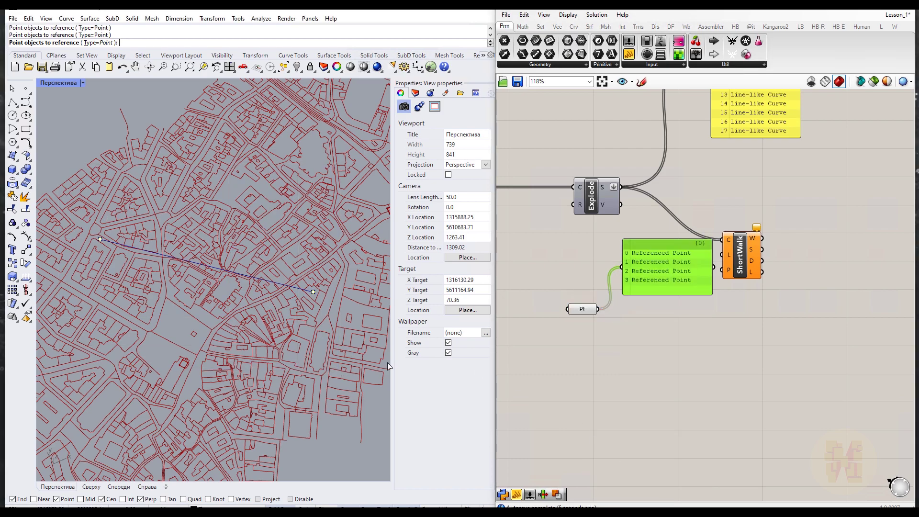
Step: Move the Point parameter and its panel lower, clear of the ShortWalk component
drag(653, 266, 657, 253)
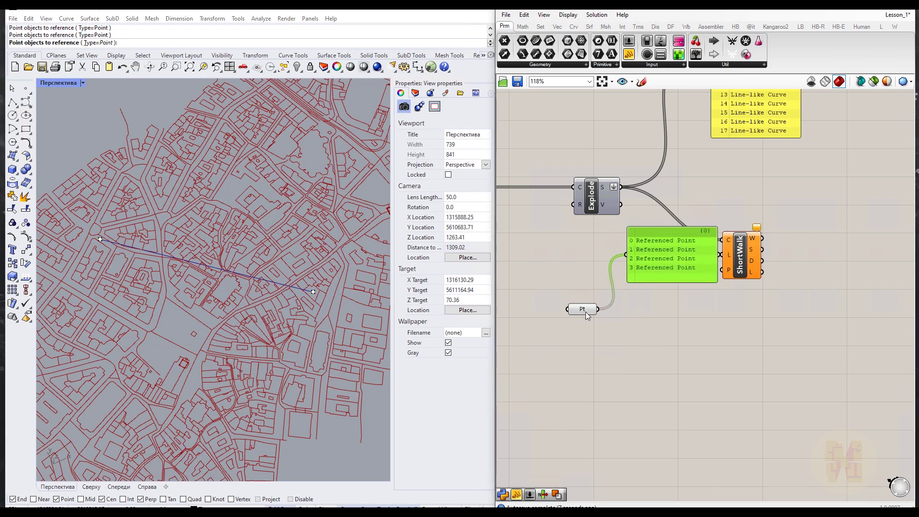
drag(586, 310, 556, 340)
drag(658, 262, 650, 292)
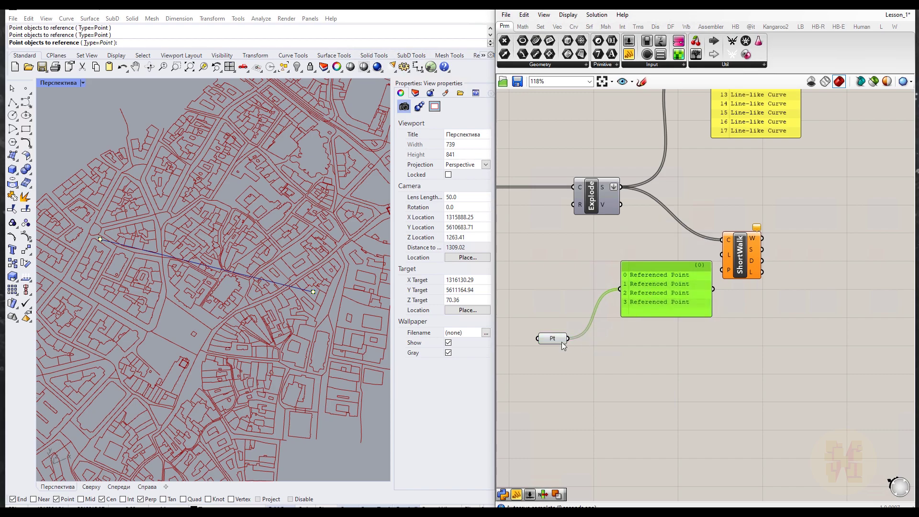
Step: Remove all referenced points from the Point parameter's persistent collection and commit the change
click(551, 339)
right_click(550, 340)
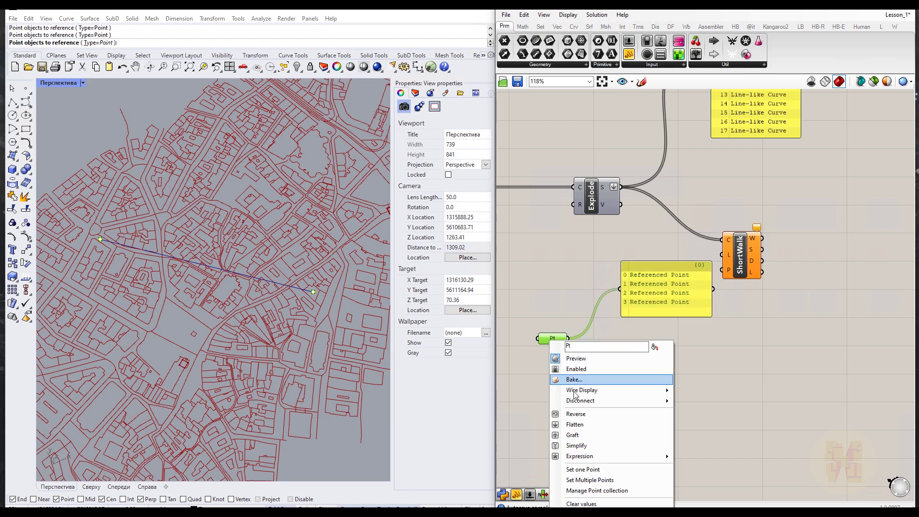
click(599, 490)
click(512, 411)
click(502, 364)
click(511, 390)
click(503, 366)
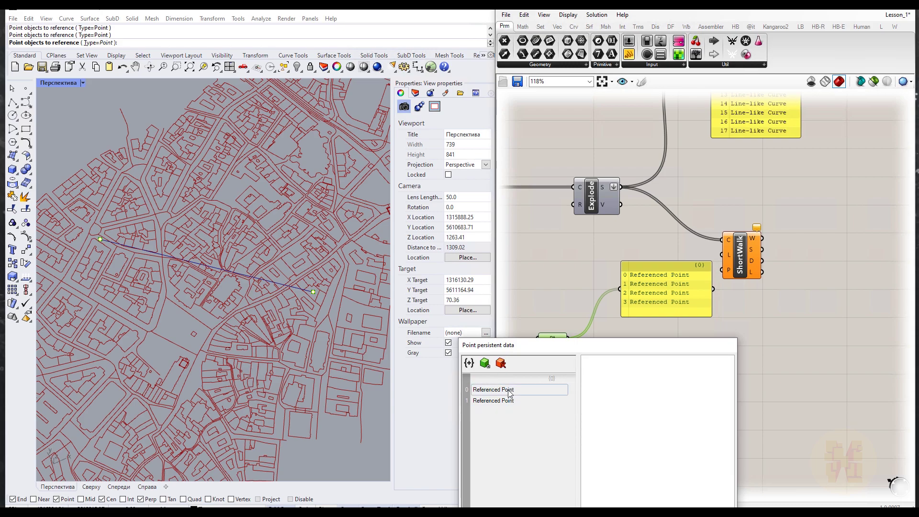
click(501, 364)
click(501, 364)
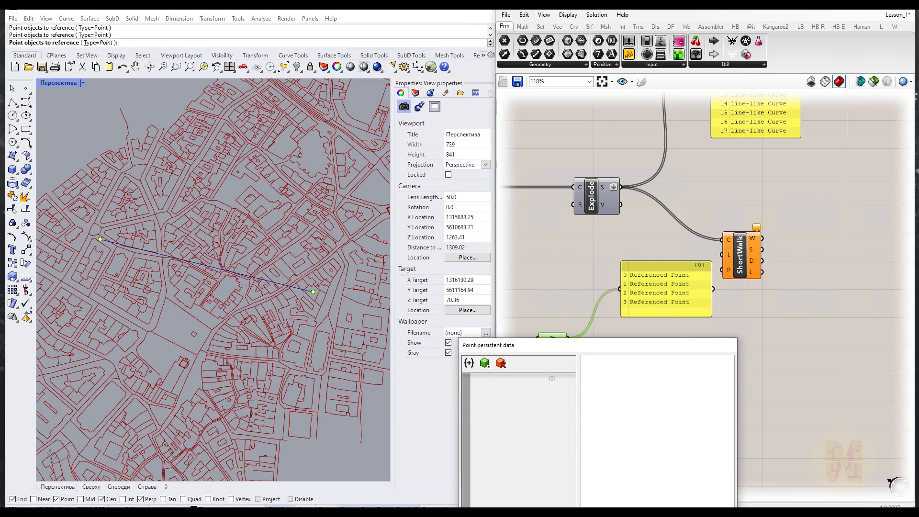
click(675, 503)
Step: Reference the two Rhino endpoint points once in the emptied Point parameter with Set Multiple Points
right_click(551, 340)
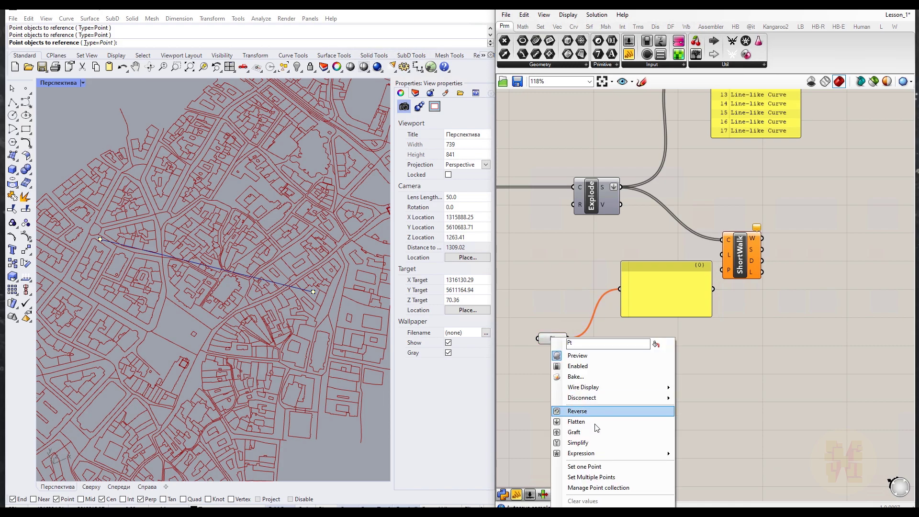
click(608, 477)
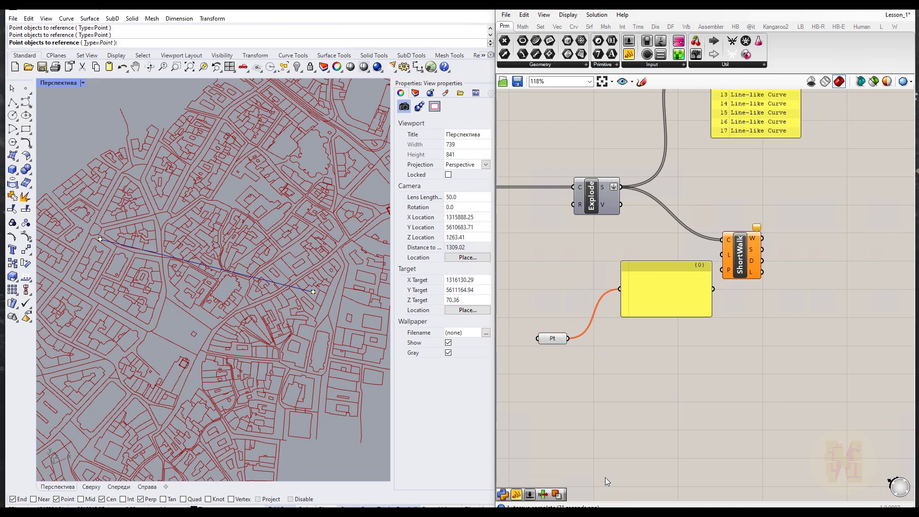
drag(49, 152, 299, 321)
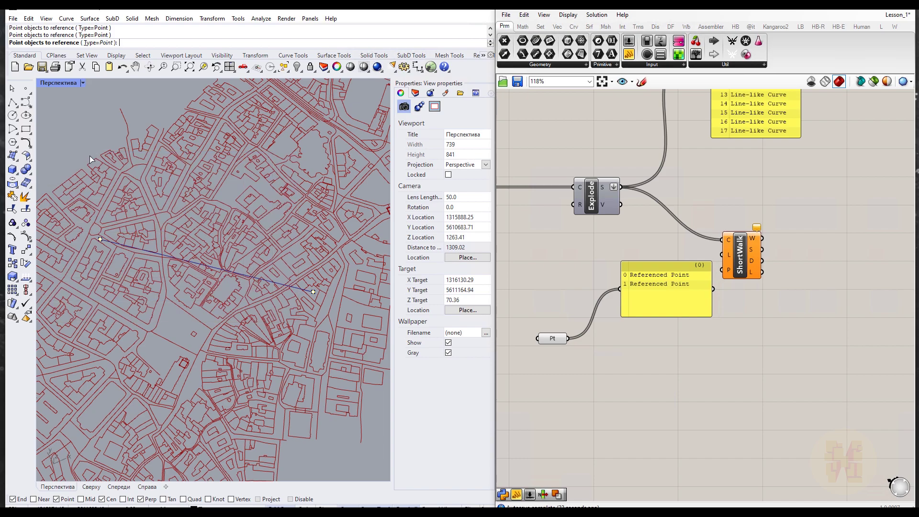
right_click(712, 388)
Step: Check the referenced points in the Rhino view and move the panel well below the Point parameter
click(661, 289)
drag(654, 295, 639, 286)
click(552, 338)
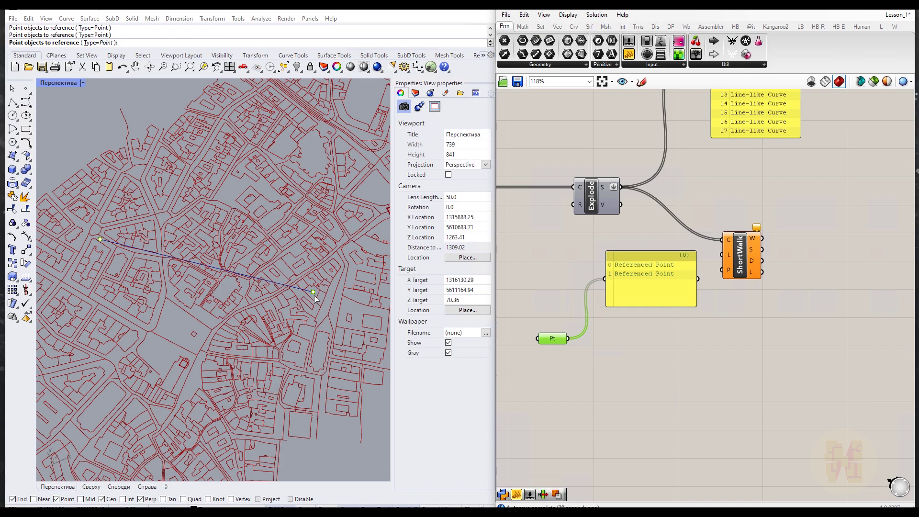
click(596, 385)
right_drag(728, 347, 690, 278)
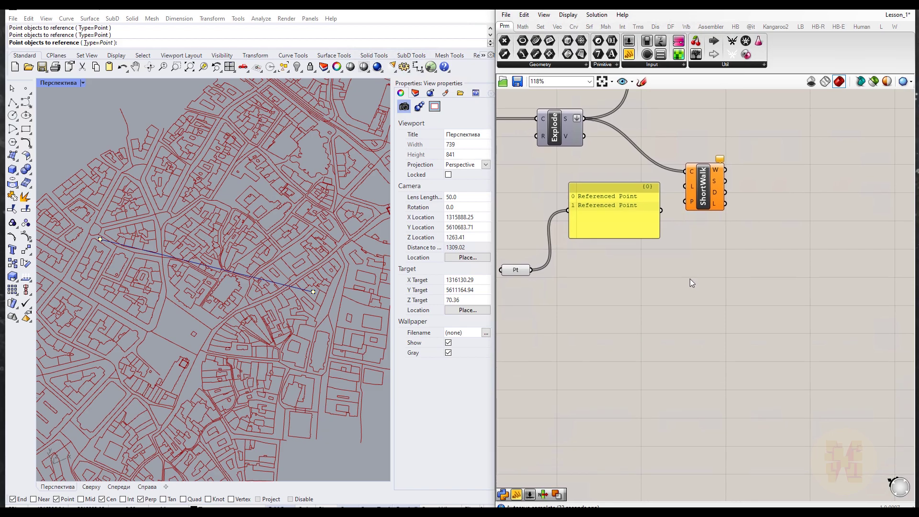
drag(630, 233, 647, 331)
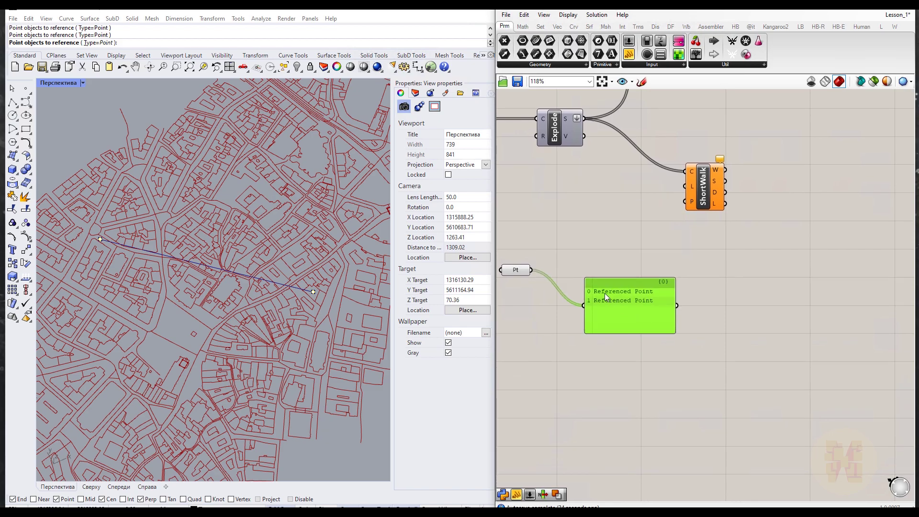
drag(645, 301, 622, 410)
Step: Add a List Item component between the Point parameter and ShortWalk, and give it an extra +1 output
right_drag(660, 339, 642, 302)
double_click(643, 300)
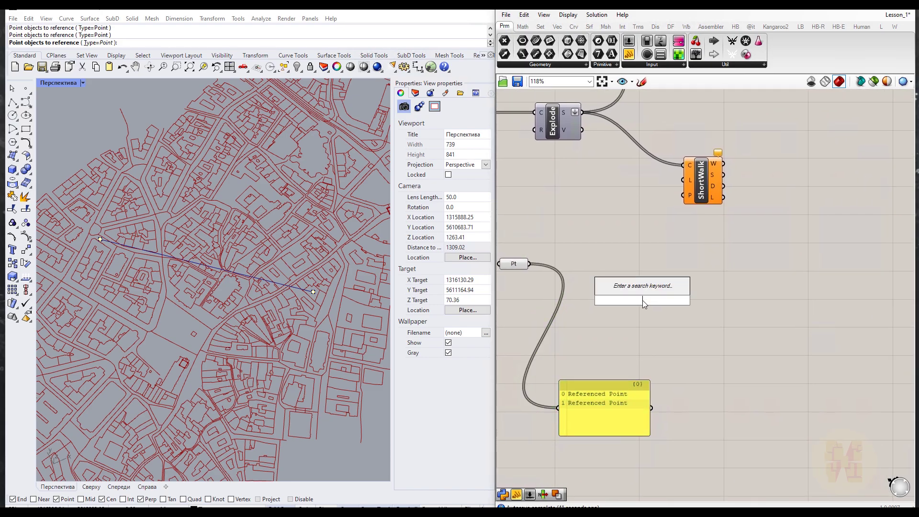
text(item)
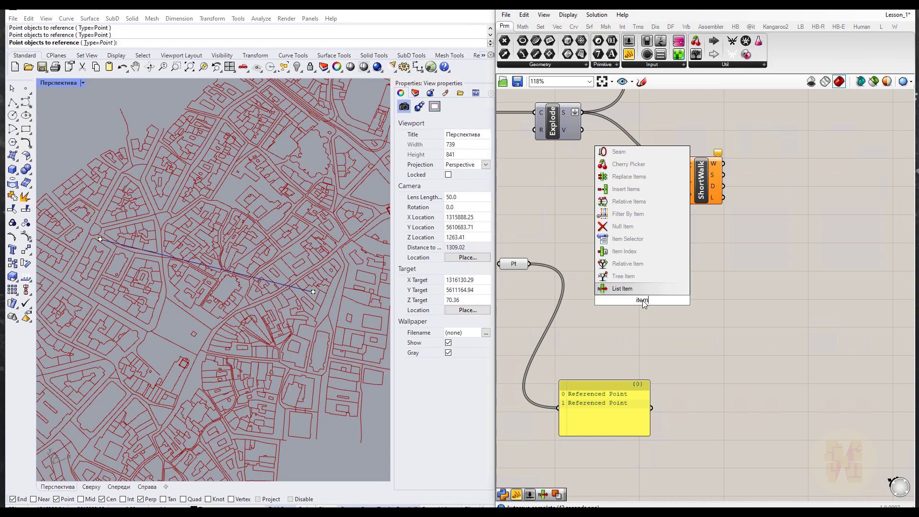
key(Return)
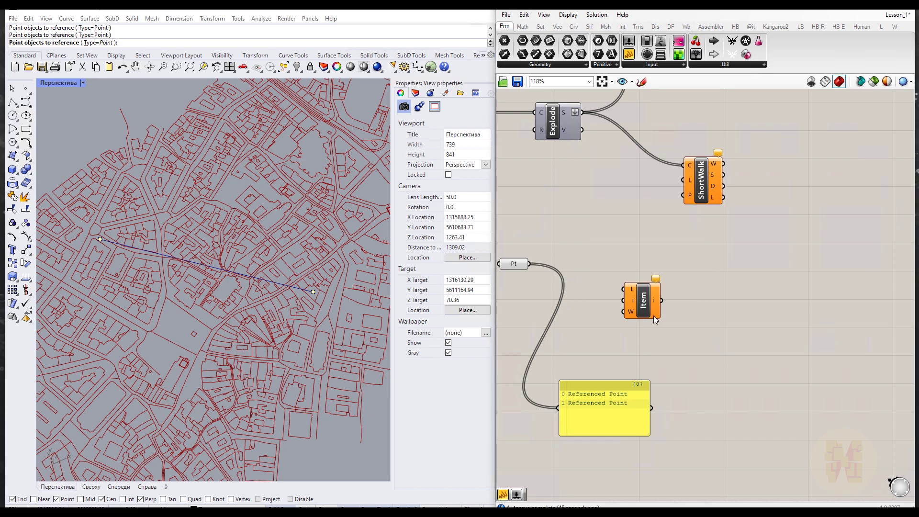
scroll(655, 319, up, 10)
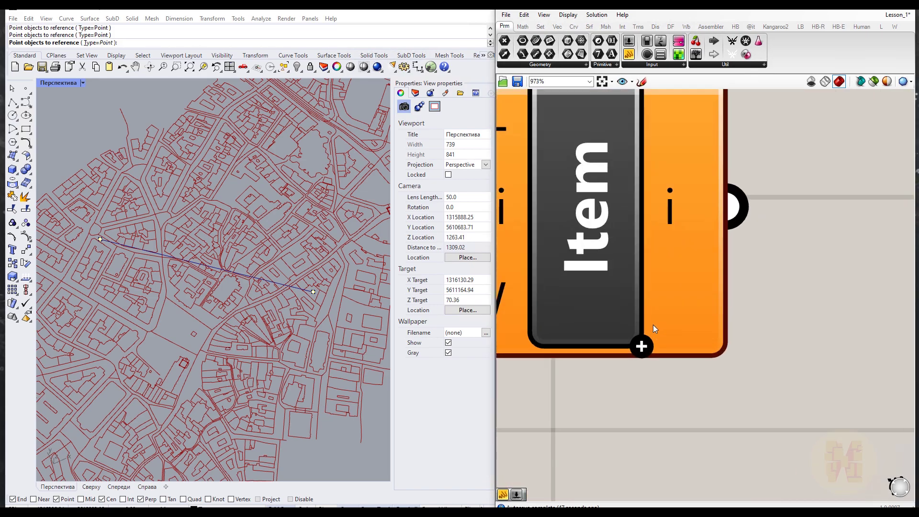
click(643, 346)
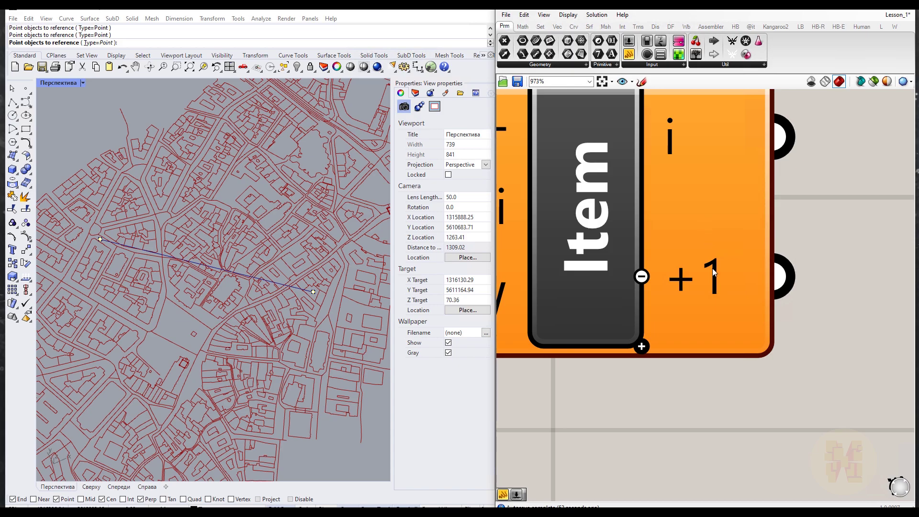
Step: Connect the Point output to List Item's L input and add a new panel fed by its i output
scroll(706, 392, down, 3)
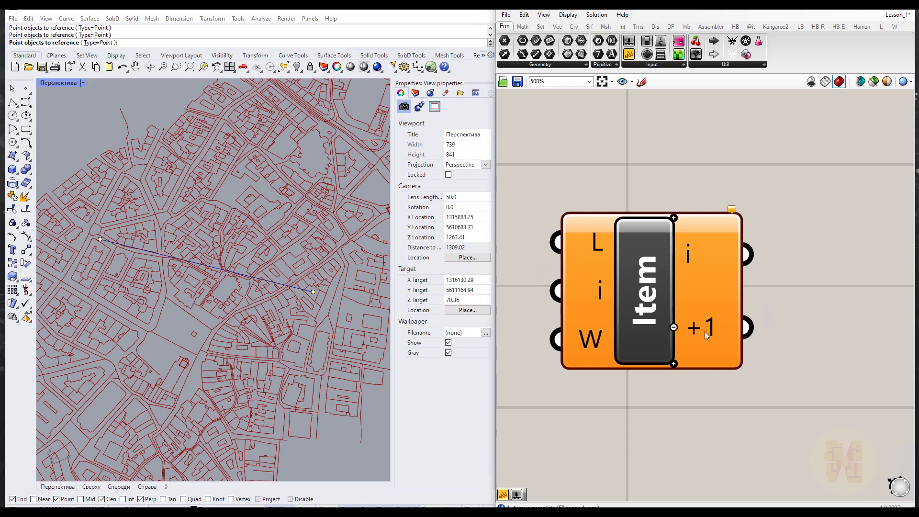
scroll(705, 331, down, 5)
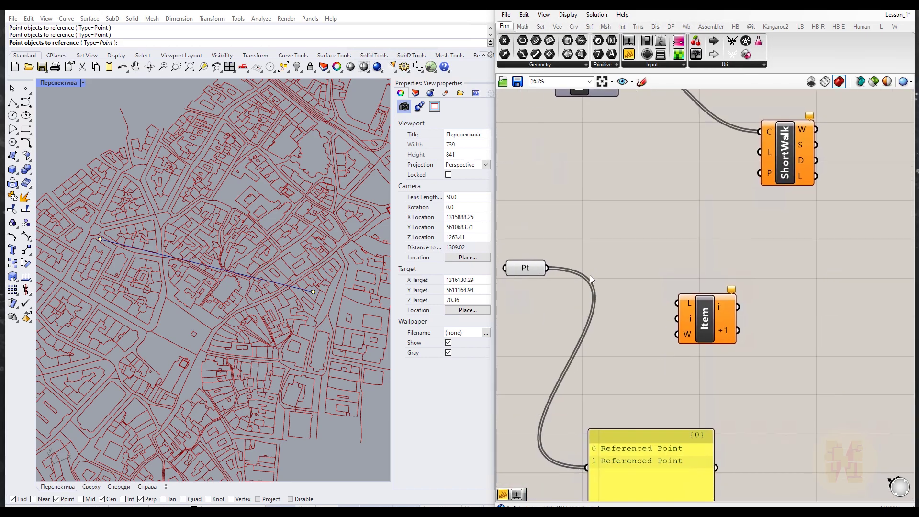
drag(550, 272, 676, 303)
right_drag(689, 164, 642, 142)
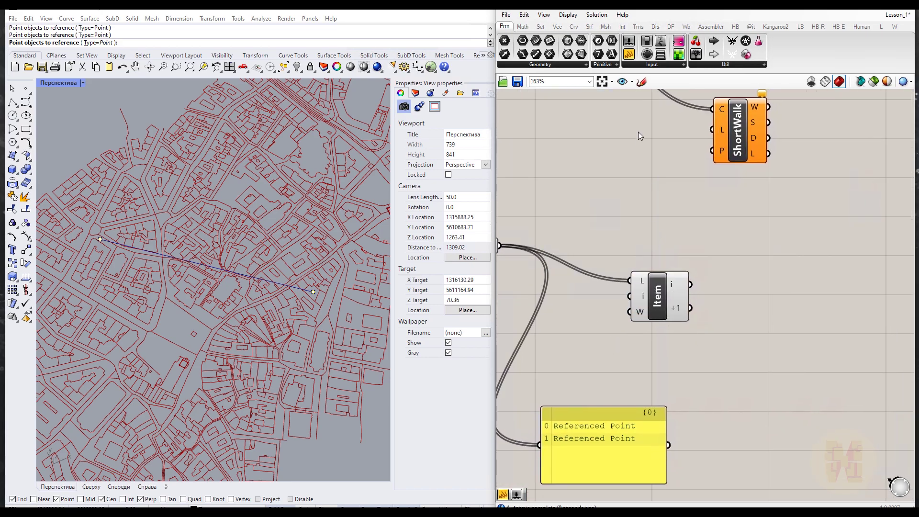
drag(632, 55, 819, 412)
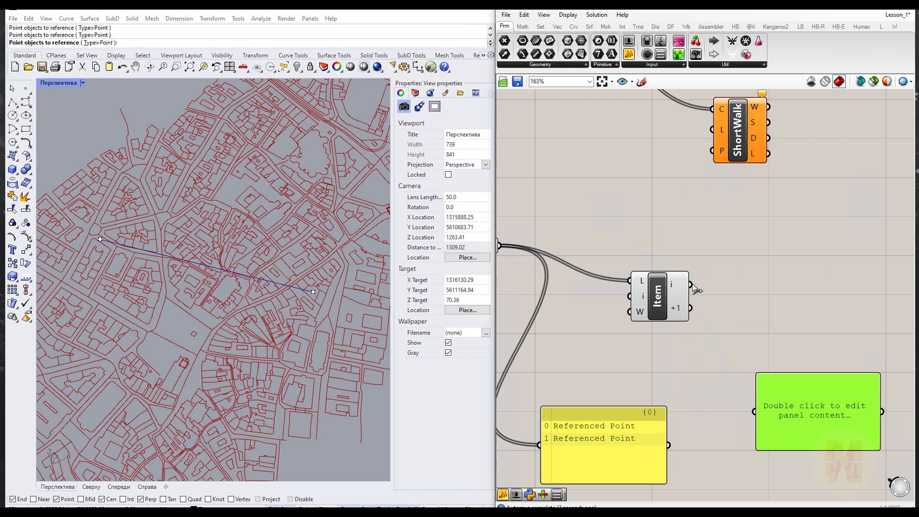
drag(721, 307, 755, 412)
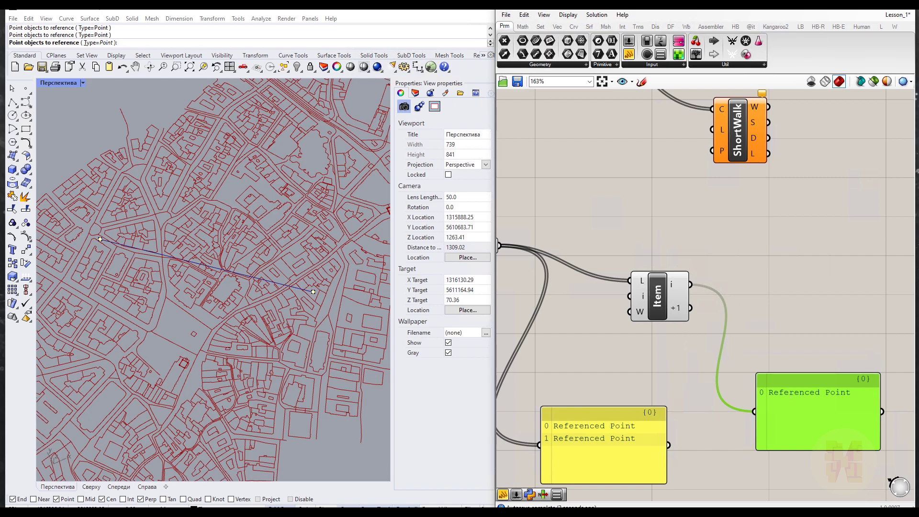
mouse_move(642, 425)
mouse_down()
mouse_move(757, 395)
mouse_move(749, 400)
mouse_up()
mouse_move(549, 421)
mouse_down()
mouse_move(537, 429)
mouse_move(550, 431)
mouse_move(549, 421)
mouse_up()
drag(757, 387, 763, 397)
mouse_move(678, 275)
mouse_down()
mouse_move(669, 282)
mouse_move(675, 294)
mouse_move(676, 275)
mouse_up()
mouse_move(670, 229)
mouse_down()
mouse_move(671, 244)
mouse_move(669, 218)
mouse_move(700, 228)
mouse_up()
mouse_move(688, 241)
mouse_down()
mouse_move(708, 237)
mouse_move(714, 247)
mouse_move(717, 226)
mouse_up()
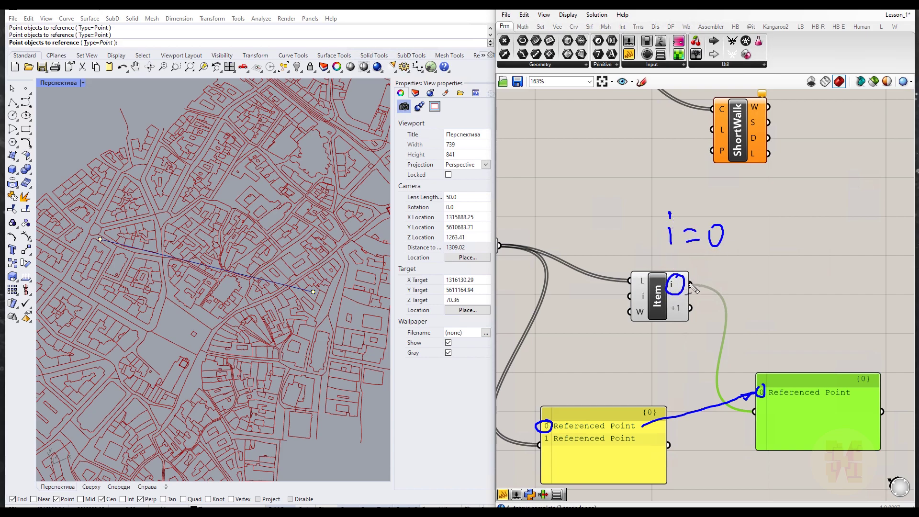
mouse_move(684, 302)
mouse_down()
mouse_move(669, 314)
mouse_move(684, 302)
mouse_up()
mouse_move(683, 341)
mouse_down()
mouse_move(683, 355)
mouse_move(682, 333)
mouse_move(713, 343)
mouse_up()
mouse_move(698, 352)
mouse_down()
mouse_move(722, 344)
mouse_move(729, 354)
mouse_up()
mouse_move(549, 432)
mouse_down()
mouse_move(544, 443)
mouse_move(584, 431)
mouse_move(706, 365)
mouse_move(723, 375)
mouse_up()
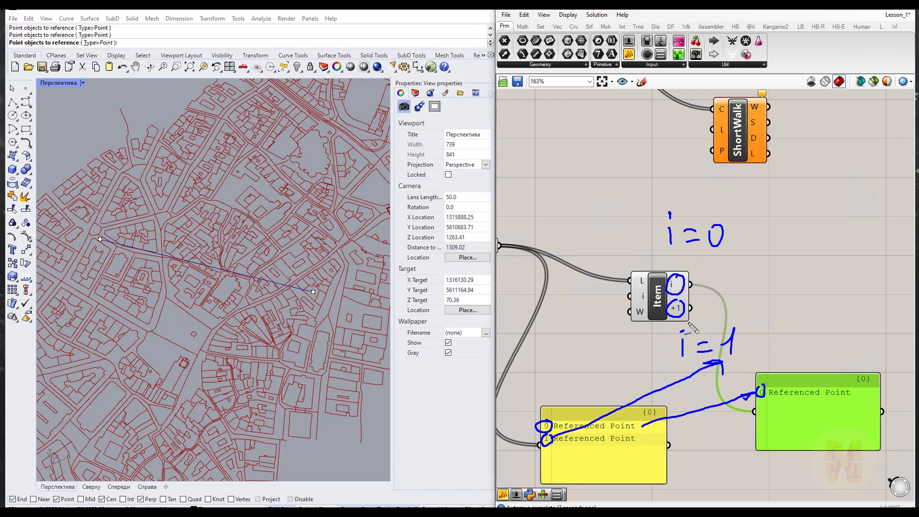
mouse_move(692, 308)
mouse_down()
mouse_move(752, 318)
mouse_move(773, 403)
mouse_move(765, 401)
mouse_move(772, 420)
mouse_up()
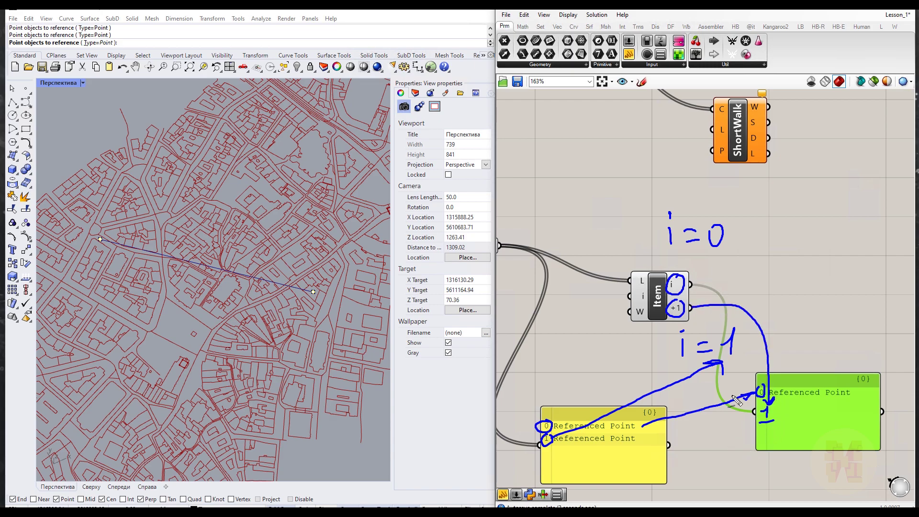
key(Escape)
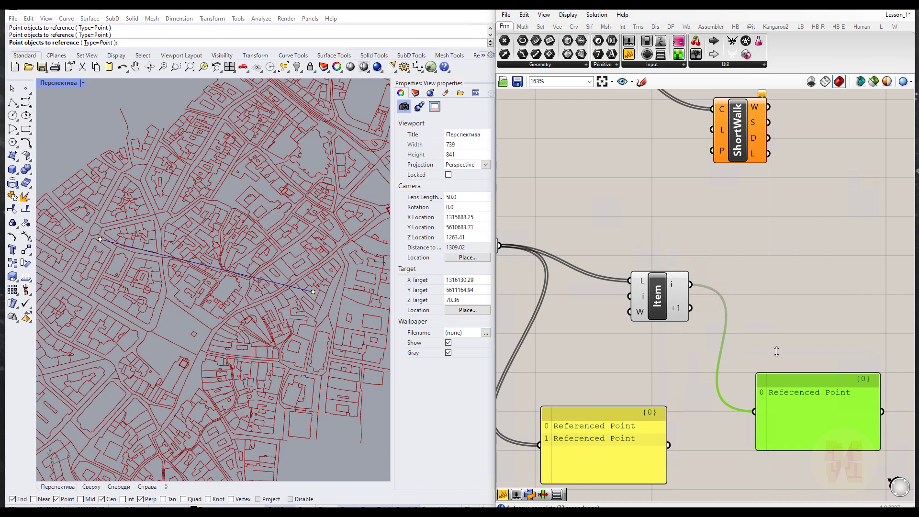
Step: Place List Item's output panel beside it and feed its +1 output into a second panel below
scroll(736, 272, down, 2)
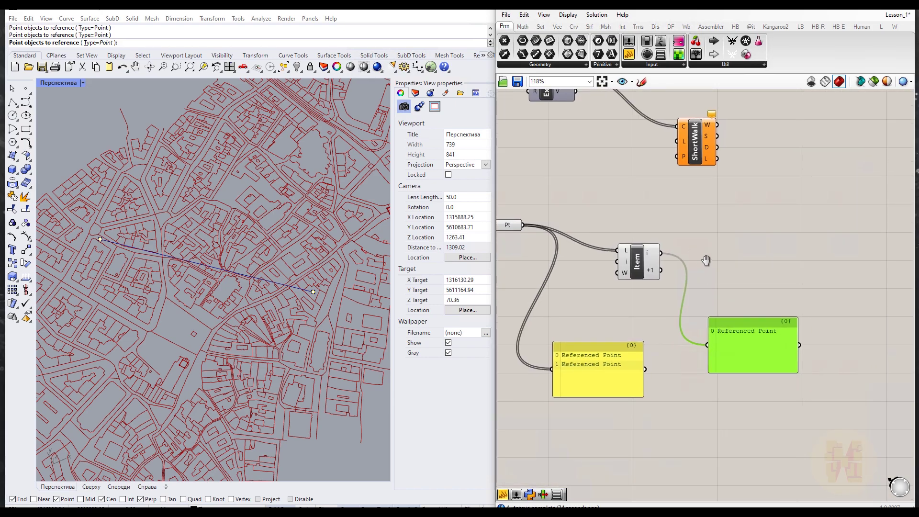
drag(731, 308, 749, 343)
drag(640, 253, 714, 324)
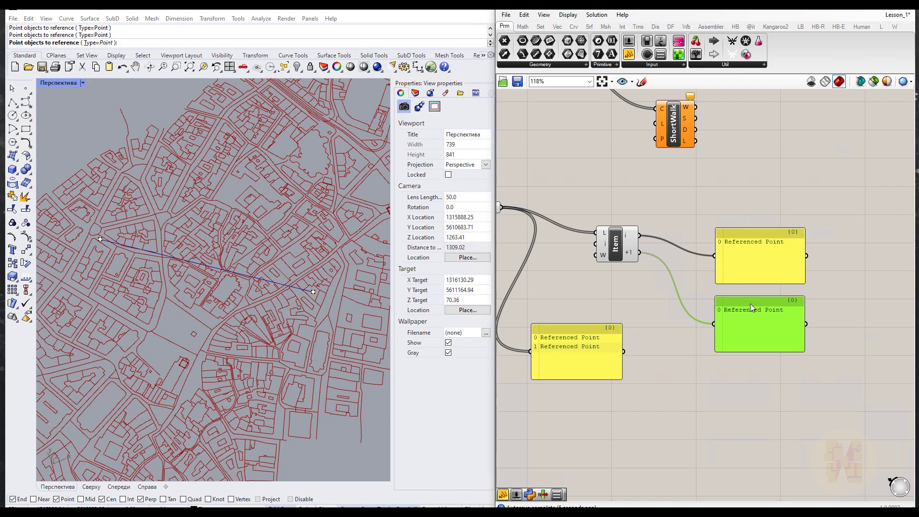
right_drag(746, 311, 696, 353)
click(733, 294)
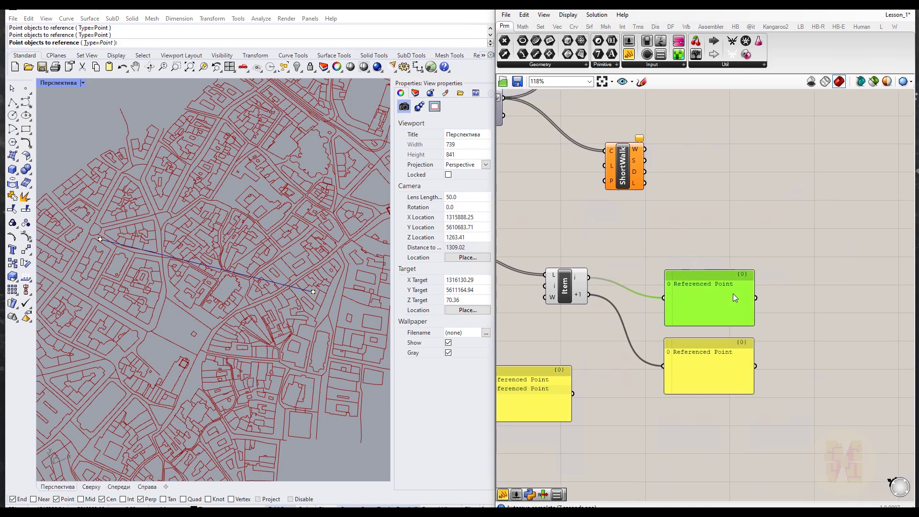
Step: Delete both panels on List Item's outputs and move ShortWalk farther from the Explode component to make room
drag(722, 294, 691, 269)
drag(705, 356, 671, 325)
drag(738, 344, 661, 365)
key(Delete)
right_drag(599, 214, 639, 239)
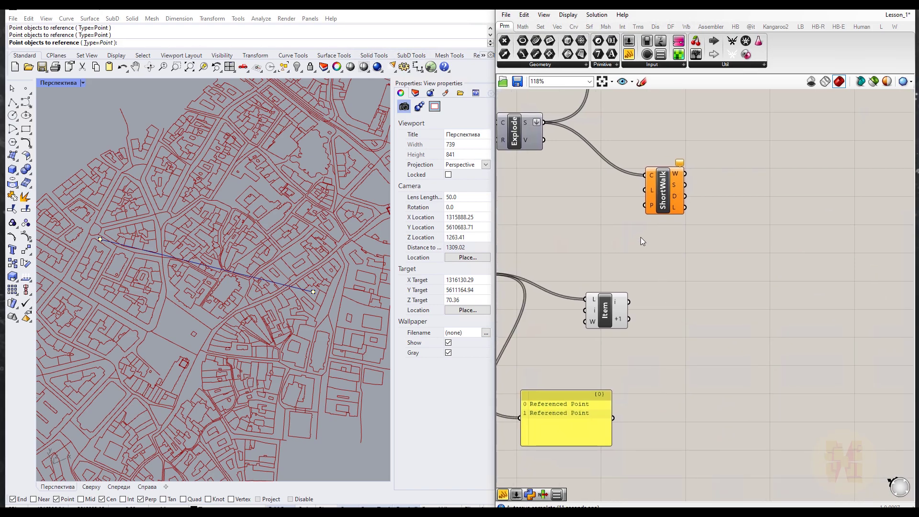
drag(667, 202, 768, 214)
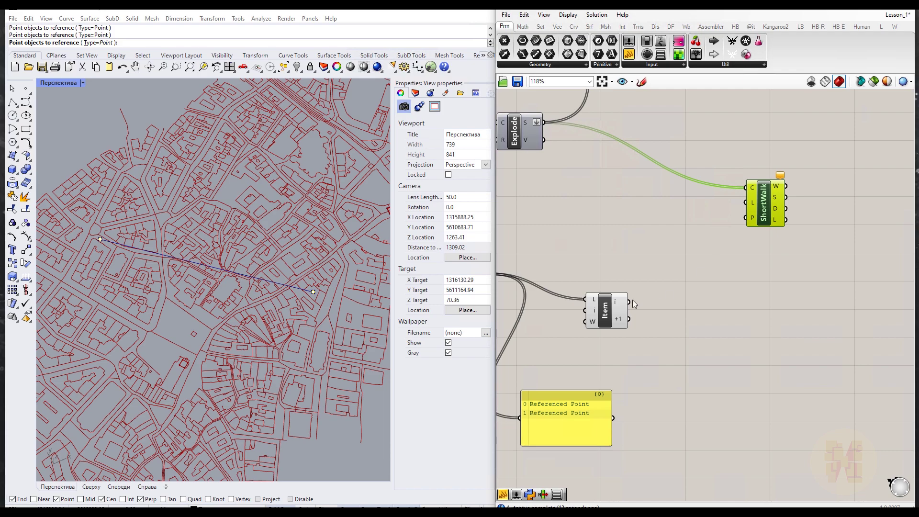
Step: Add a Line component after List Item and connect outputs i and +1 to its A and B inputs
mouse_move(623, 326)
click(690, 327)
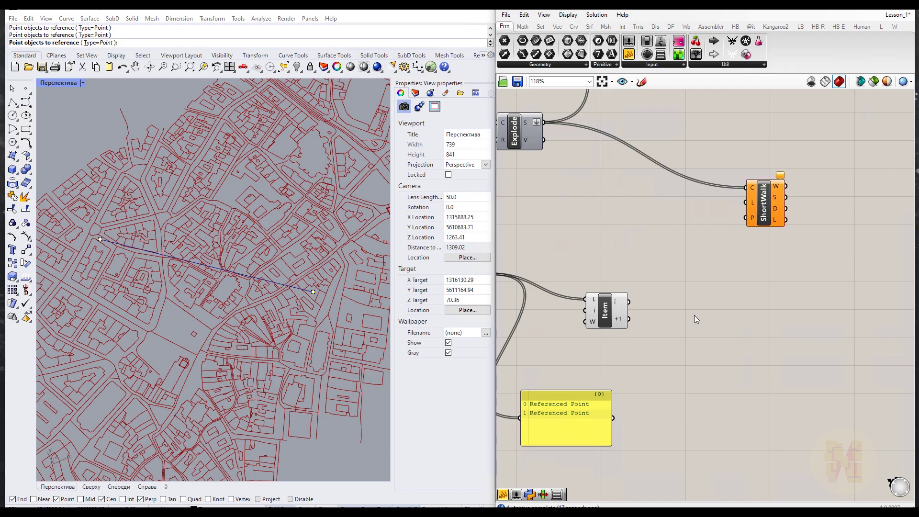
double_click(694, 315)
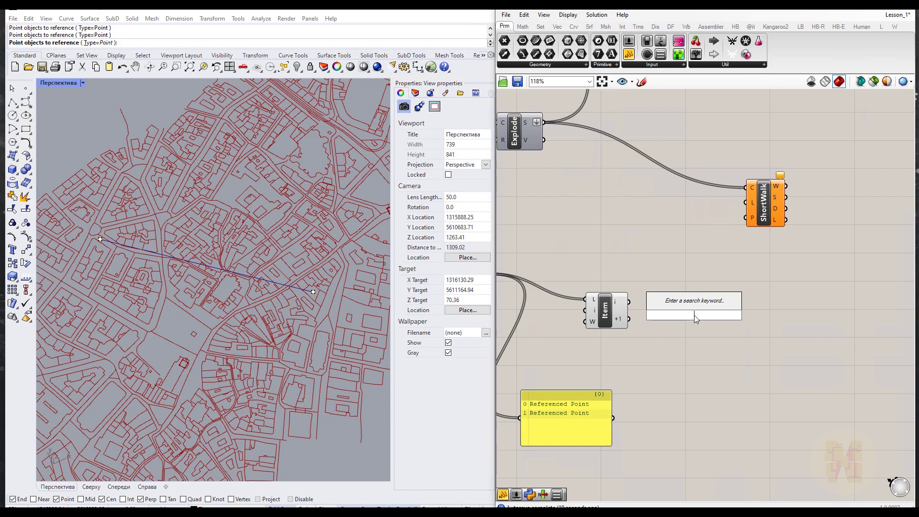
text(ln)
key(Return)
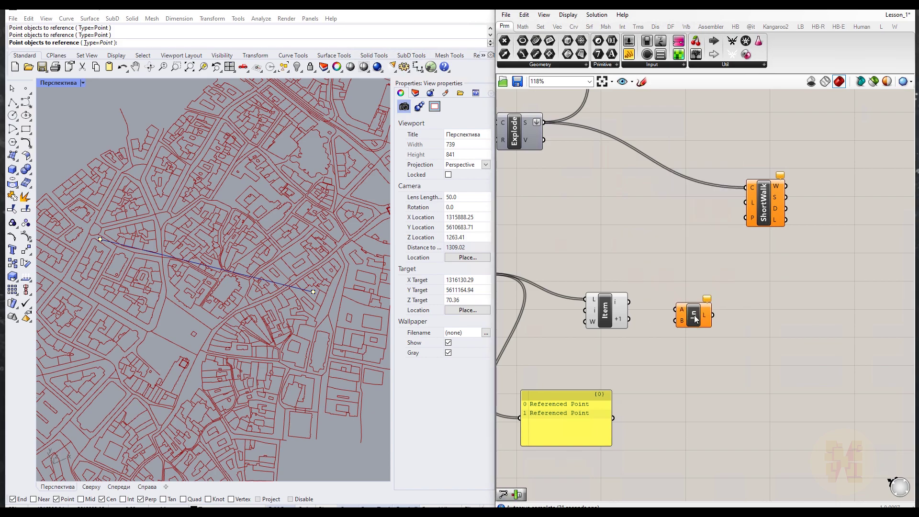
drag(630, 302, 678, 320)
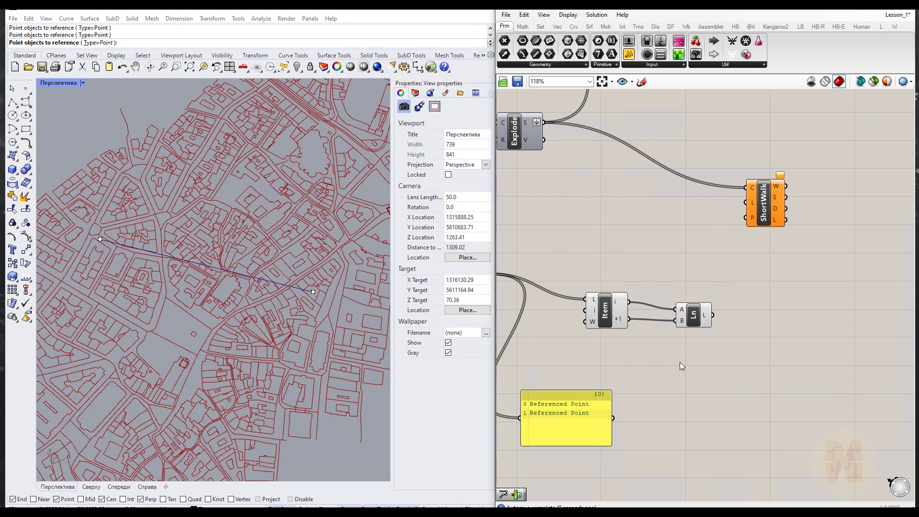
click(693, 323)
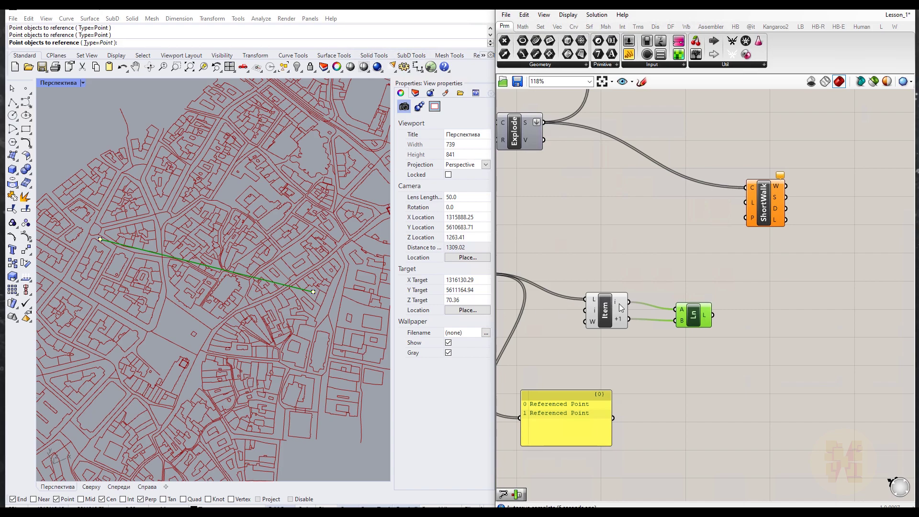
Step: Move the Line component closer to List Item and connect its L output to ShortWalk's P input
mouse_move(622, 324)
drag(693, 317, 675, 309)
click(740, 328)
right_drag(740, 329, 676, 337)
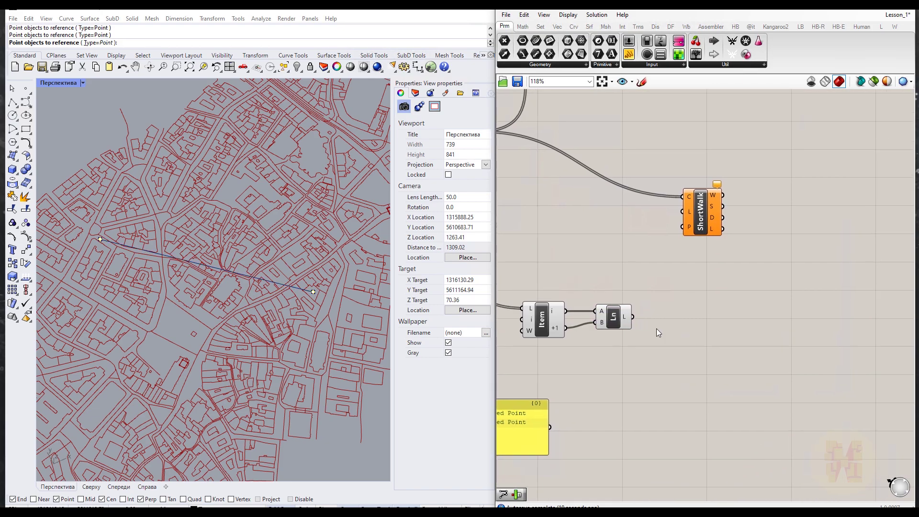
mouse_move(688, 233)
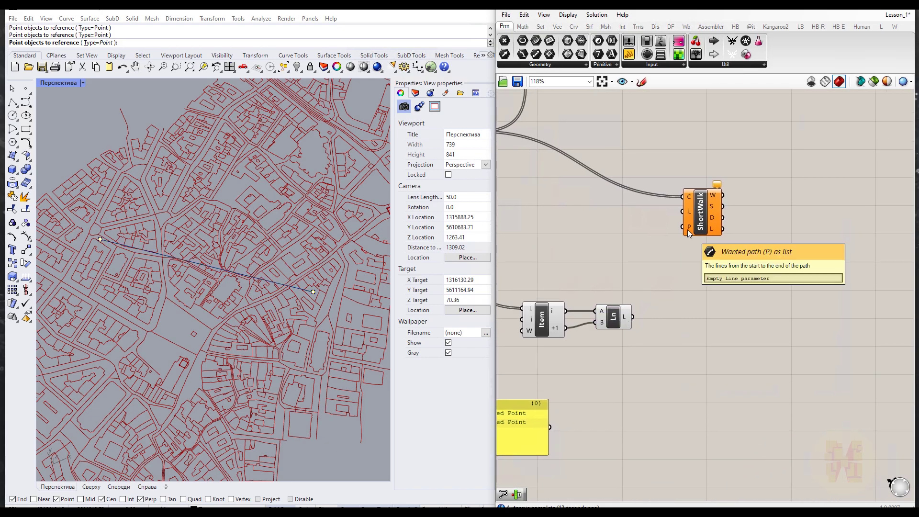
drag(633, 317, 684, 227)
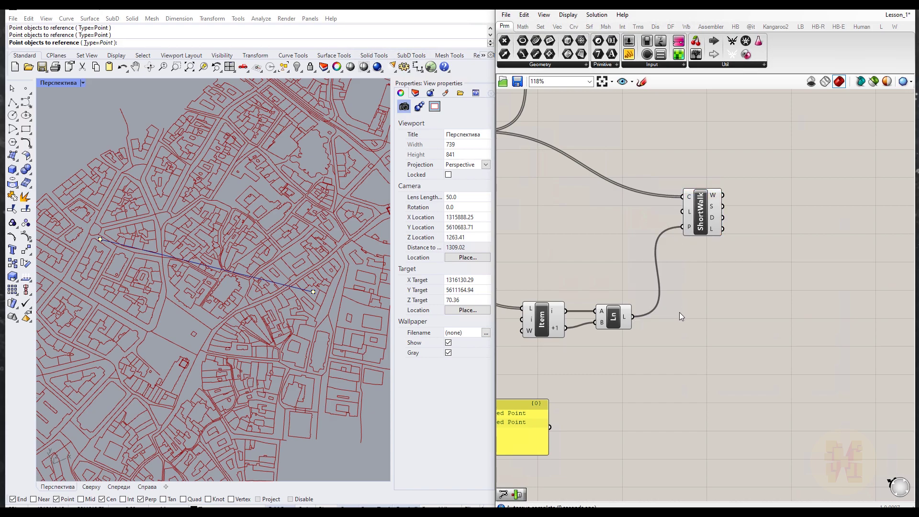
Step: Highlight ShortWalk's result and examine the route between the two points in the Rhino view
click(702, 219)
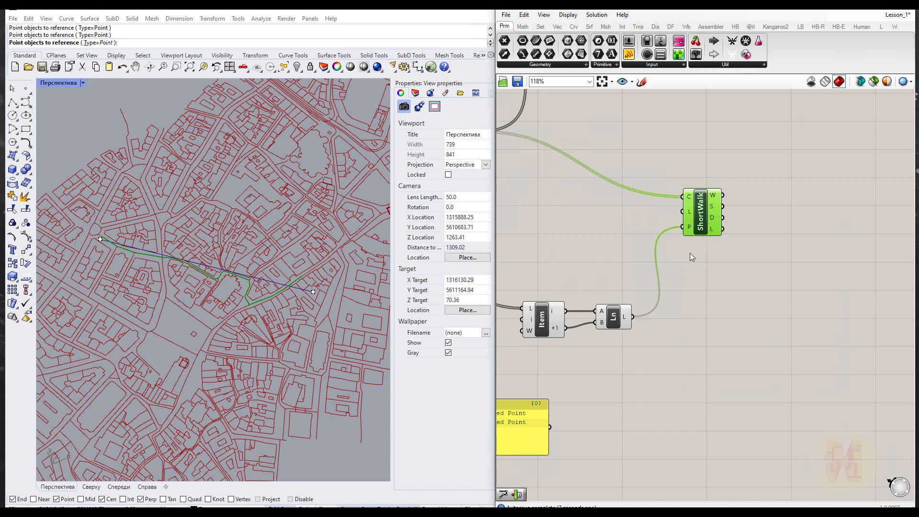
click(685, 298)
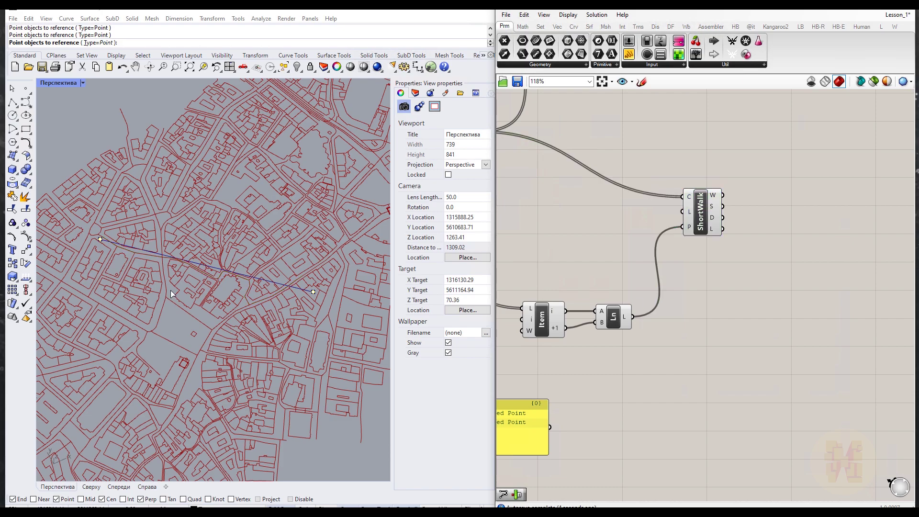
scroll(196, 290, up, 3)
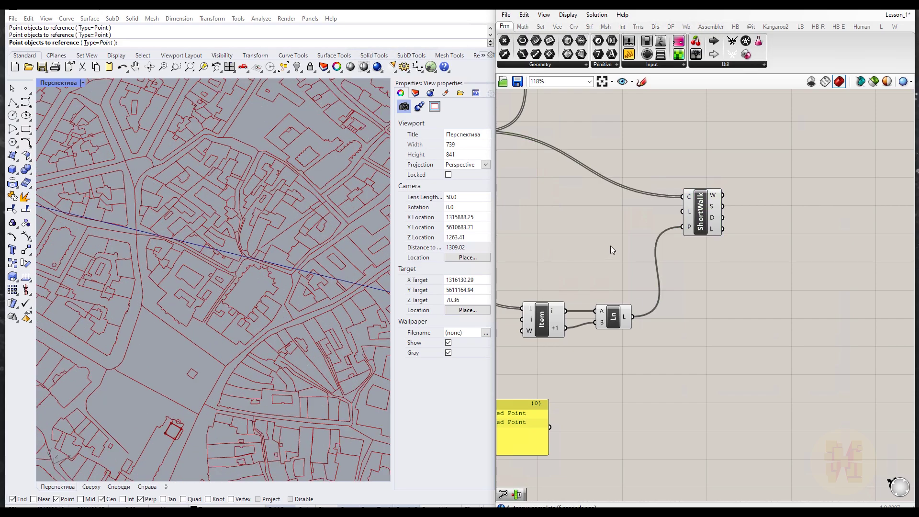
click(708, 225)
right_drag(257, 282, 283, 305)
shift+right_drag(195, 296, 107, 302)
scroll(269, 343, down, 2)
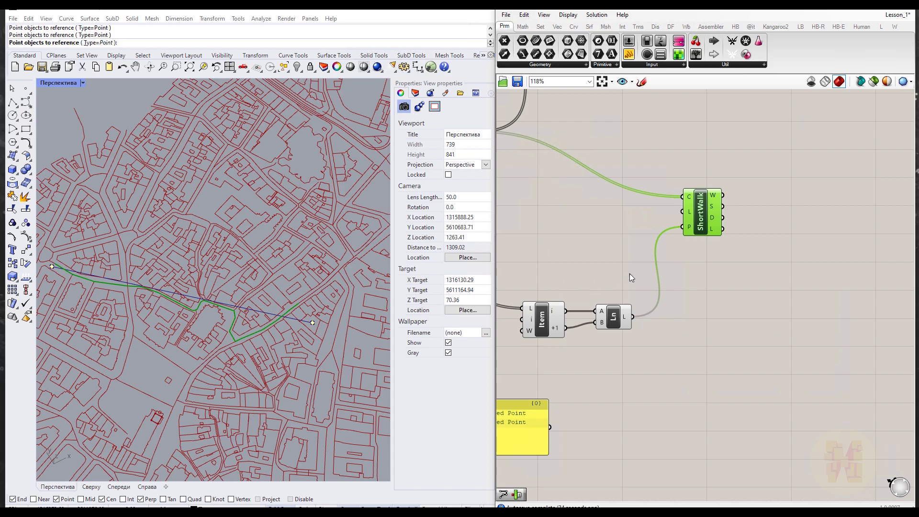
Step: Add a Custom Preview Lineweights component and place it above and to the right of ShortWalk
right_drag(759, 264, 601, 364)
double_click(693, 319)
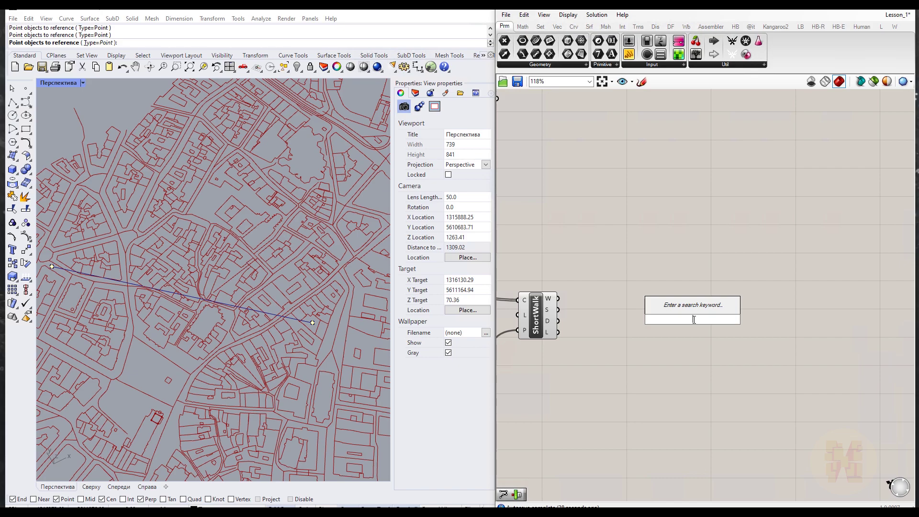
text(pre)
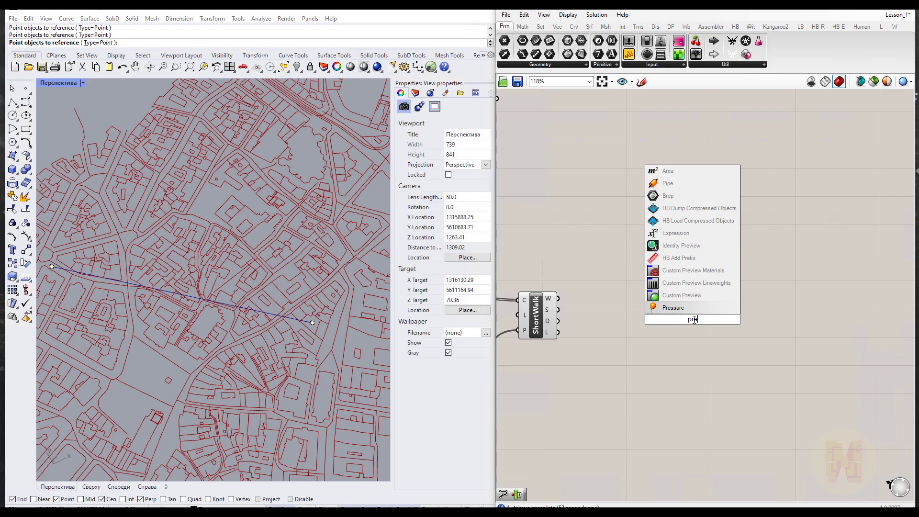
text(viewLW)
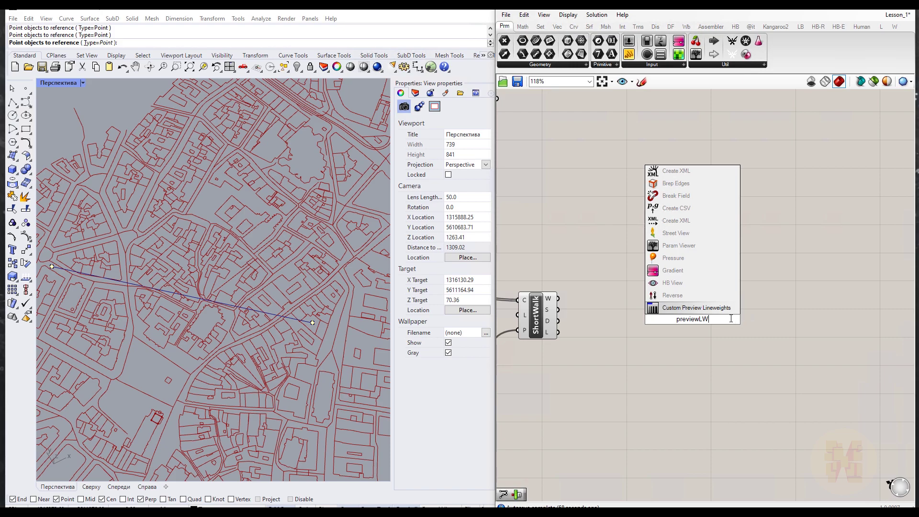
click(721, 311)
drag(685, 302, 655, 215)
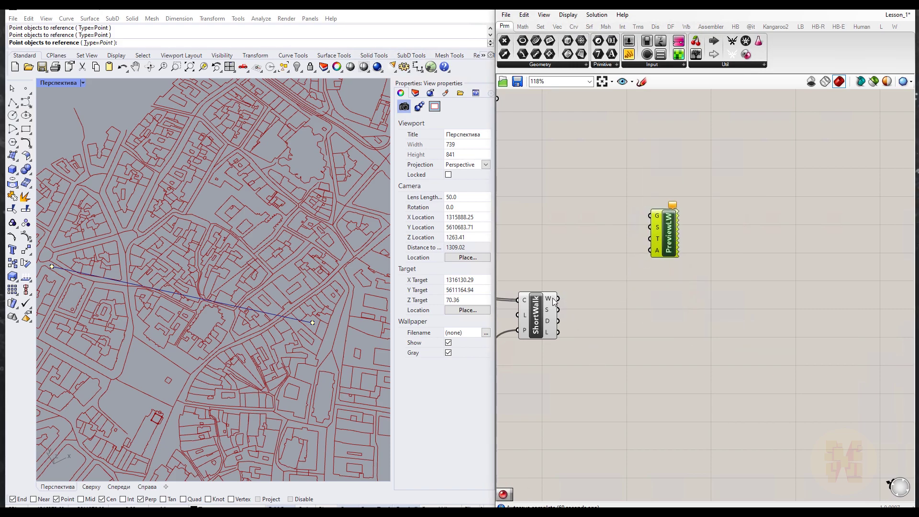
Step: Connect ShortWalk's W output to PreviewLW's G input and shift PreviewLW slightly away from ShortWalk
right_drag(591, 330, 657, 314)
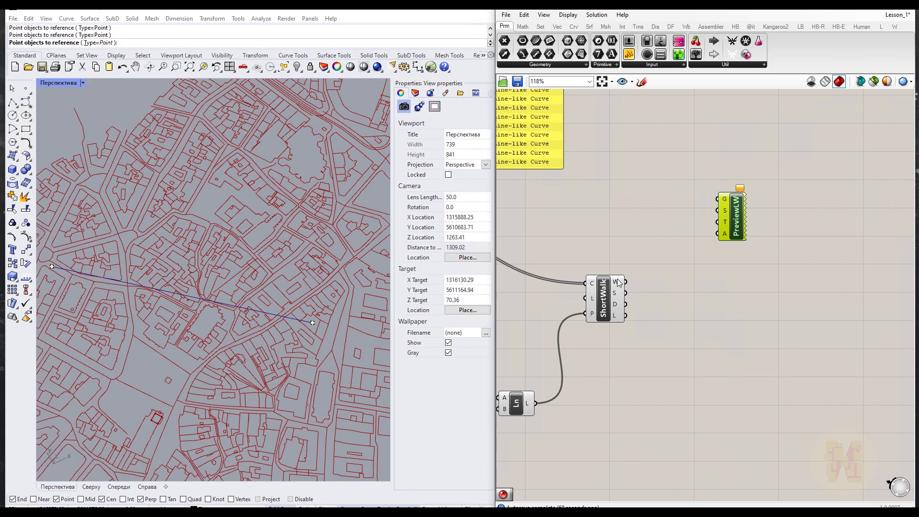
mouse_move(618, 282)
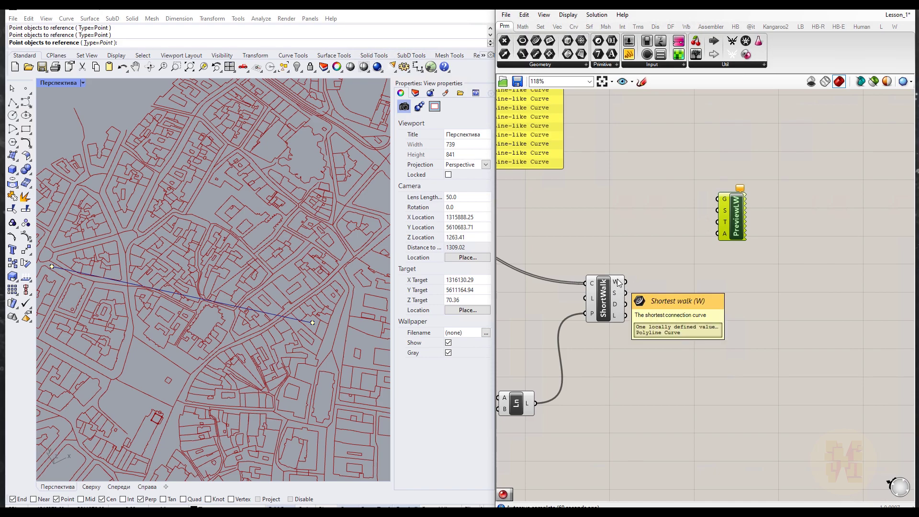
drag(626, 282, 749, 234)
click(724, 315)
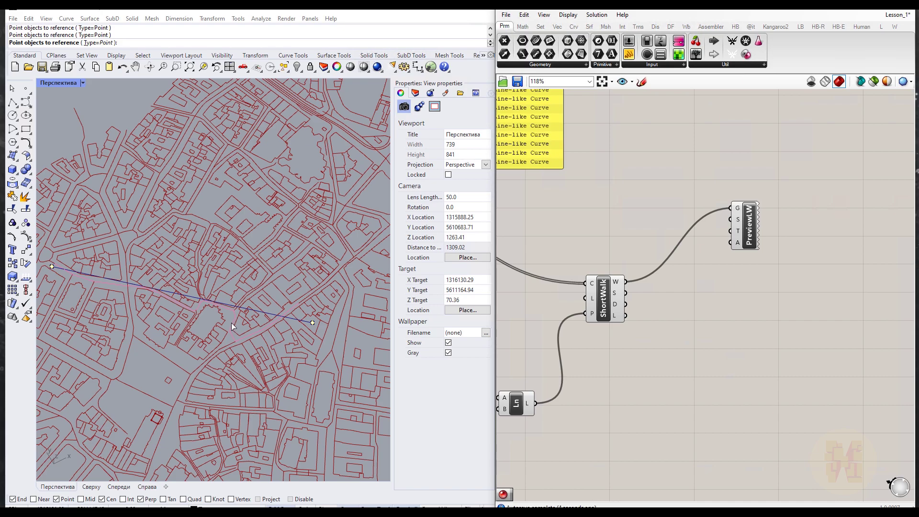
Step: Add a Colour Swatch component to the canvas between ShortWalk and PreviewLW
right_drag(640, 227, 636, 245)
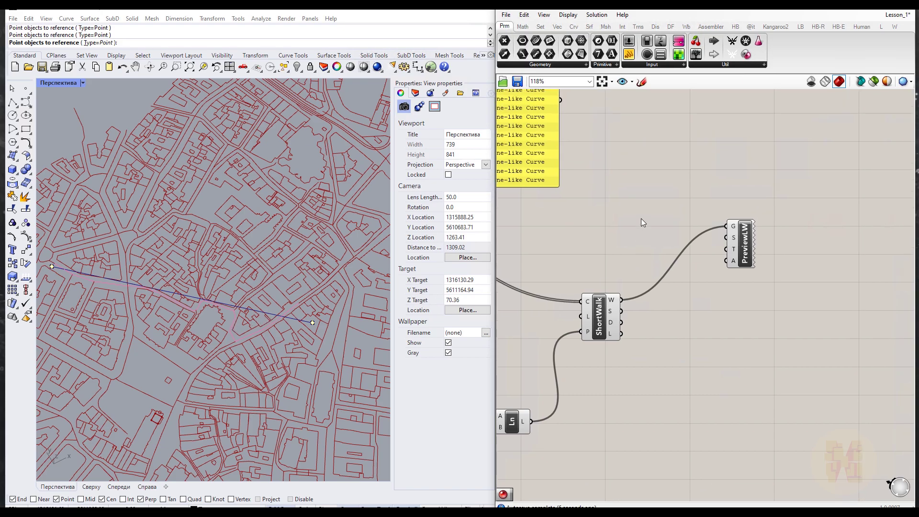
double_click(642, 218)
text(wat)
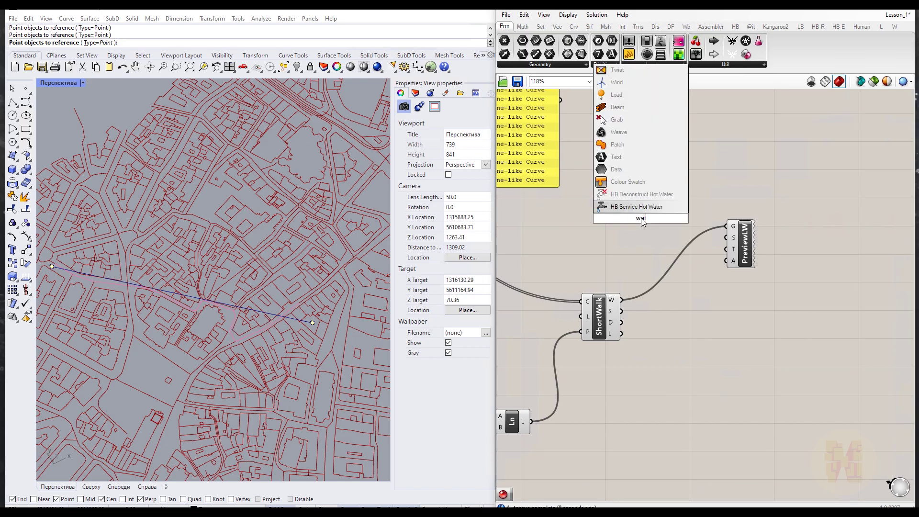
key(BackSpace)
key(BackSpace)
key(BackSpace)
text(swatch)
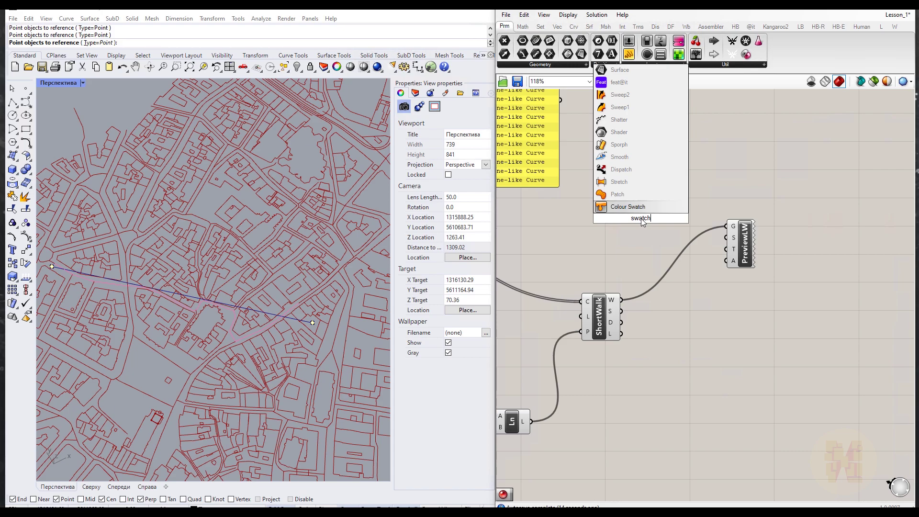
key(Return)
Step: Set the swatch to light blue (R 45, G 224, B 255) and connect it to PreviewLW's S input
click(656, 220)
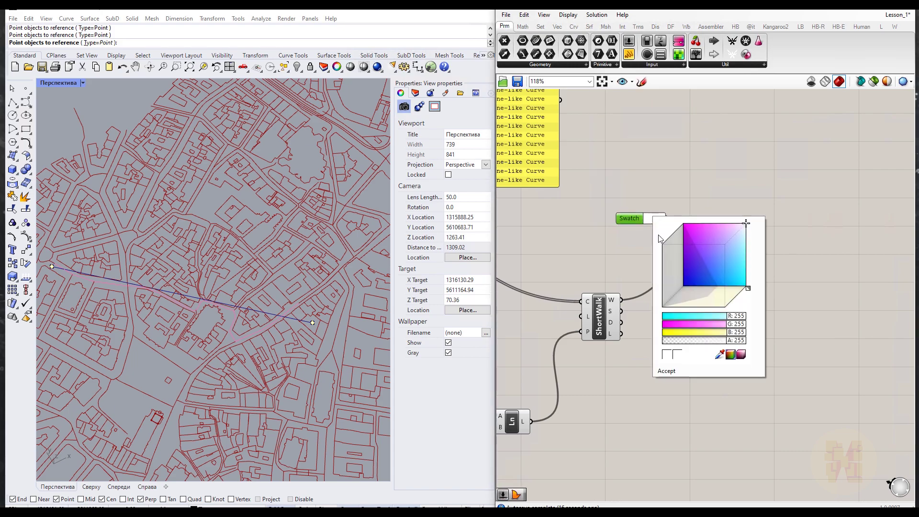
drag(702, 285, 740, 274)
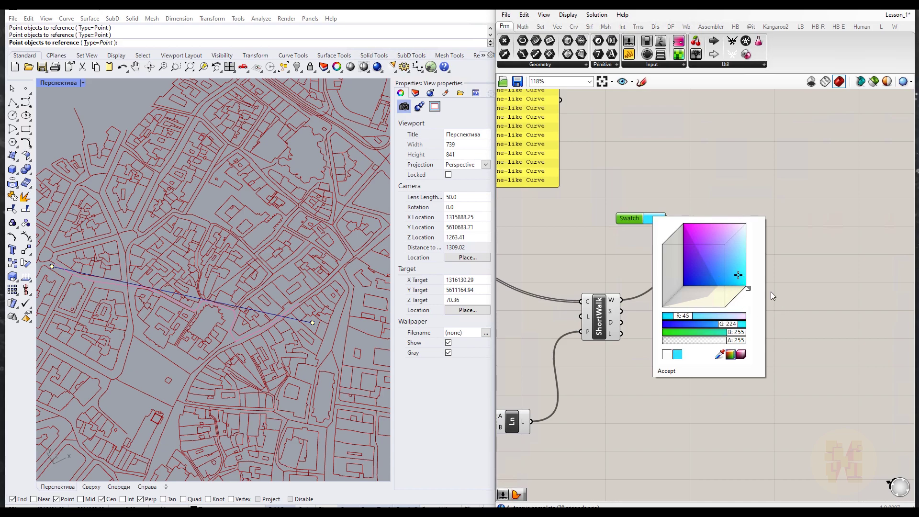
click(800, 279)
drag(722, 240, 732, 240)
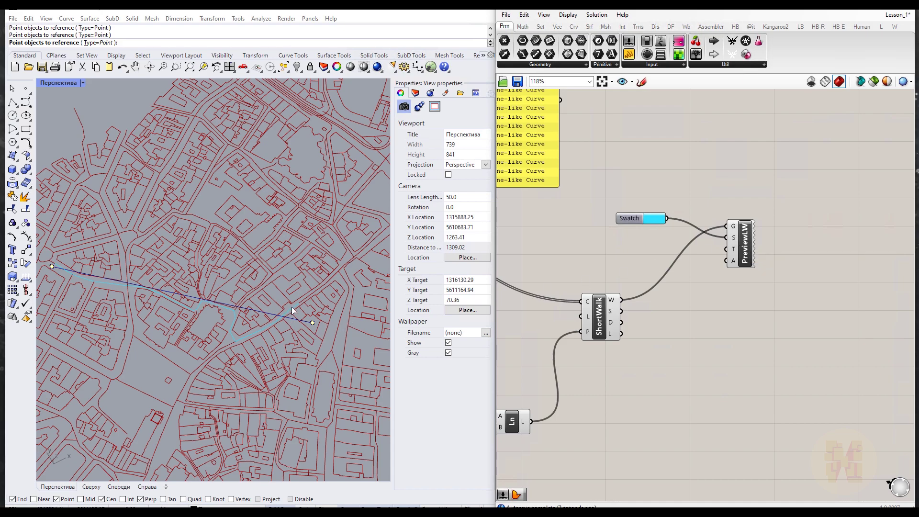
click(51, 266)
scroll(282, 353, down, 2)
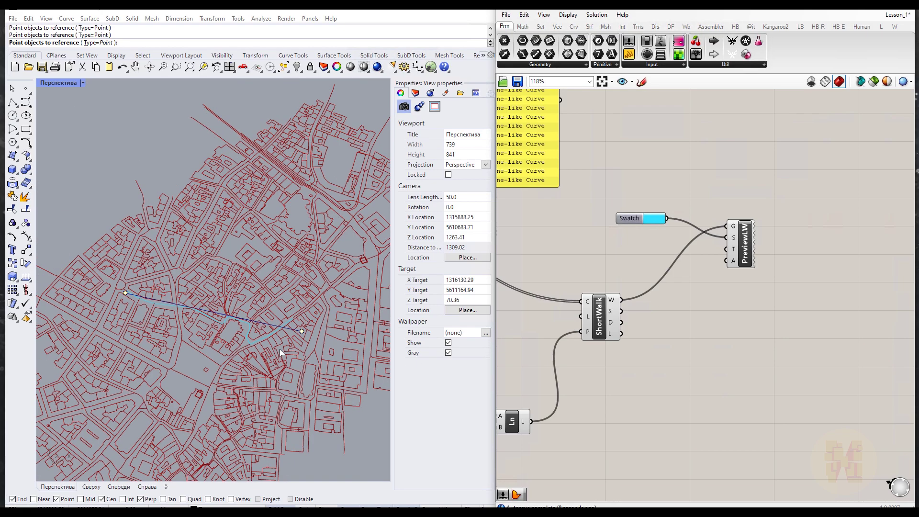
scroll(281, 353, down, 3)
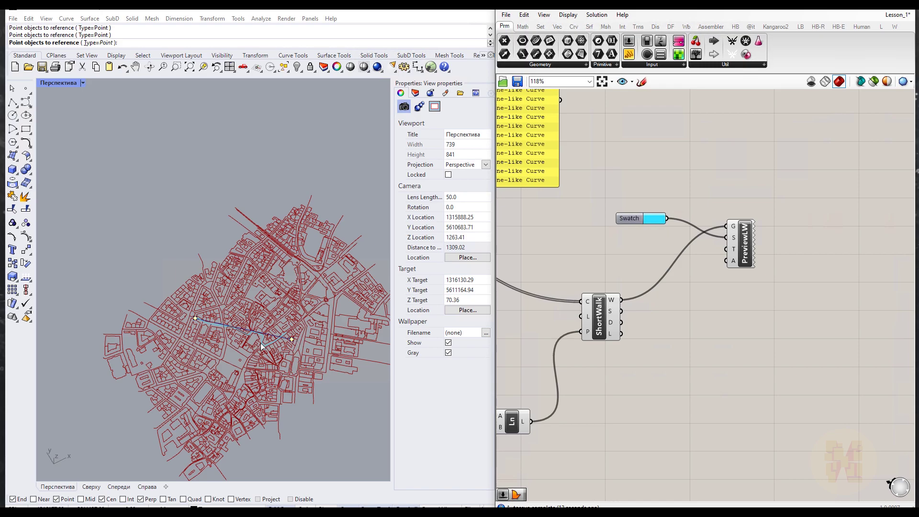
scroll(261, 342, up, 6)
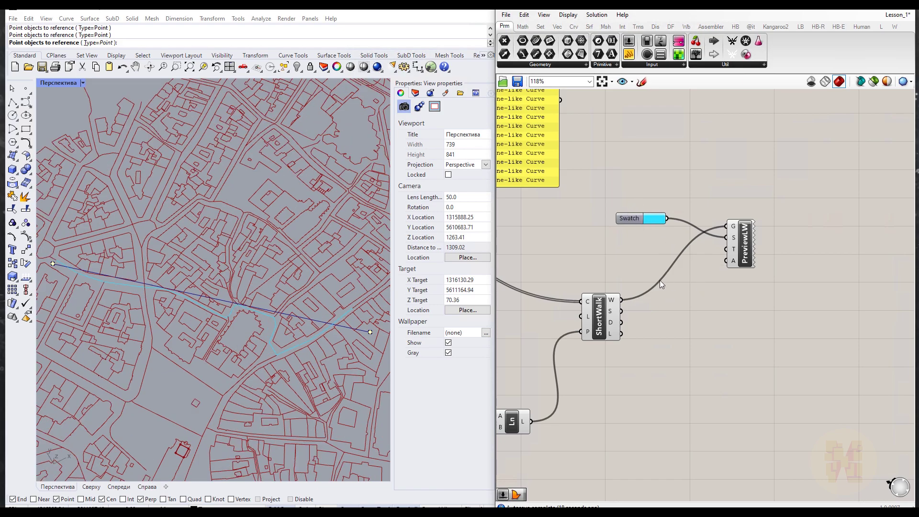
Step: Add a Number Slider to the canvas below the Colour Swatch for the PreviewLW thickness
mouse_move(736, 254)
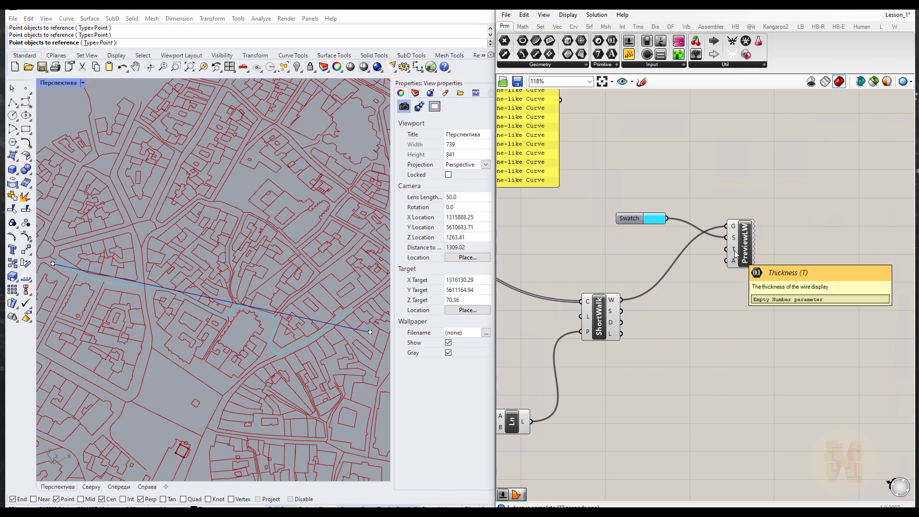
double_click(630, 246)
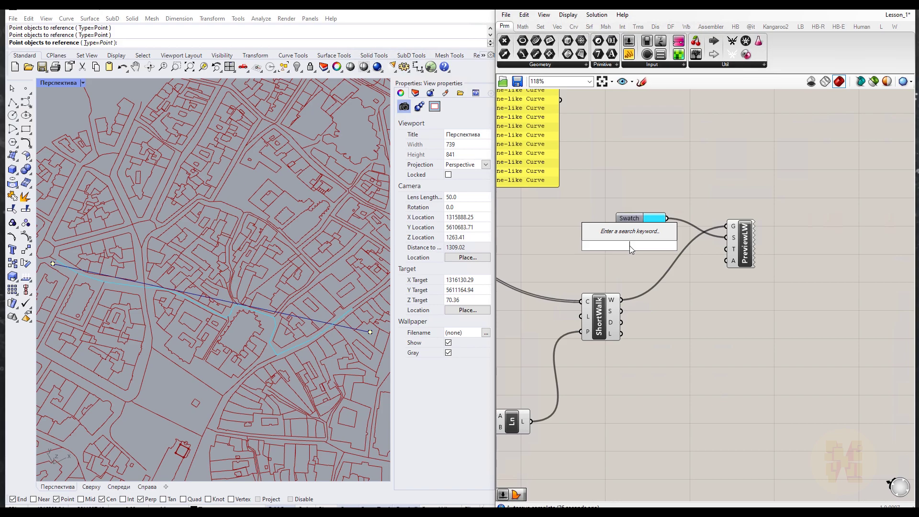
text(slider)
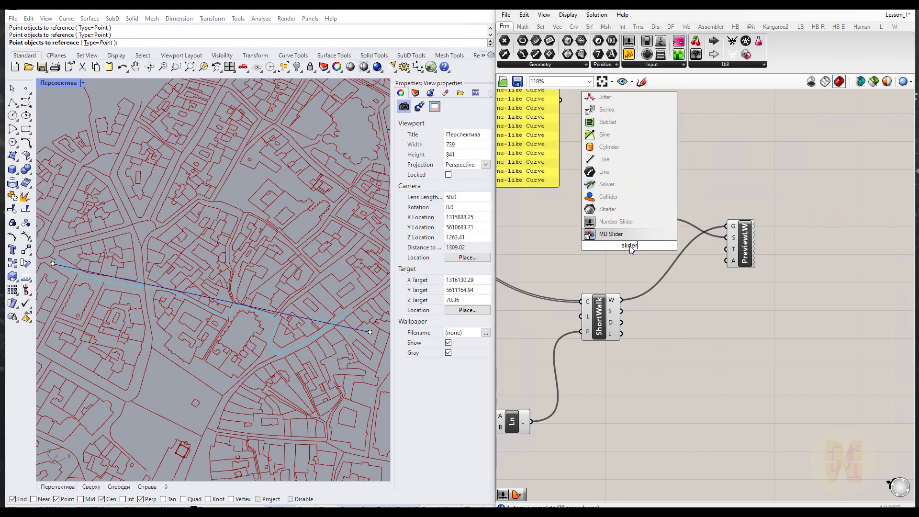
key(Up)
key(Return)
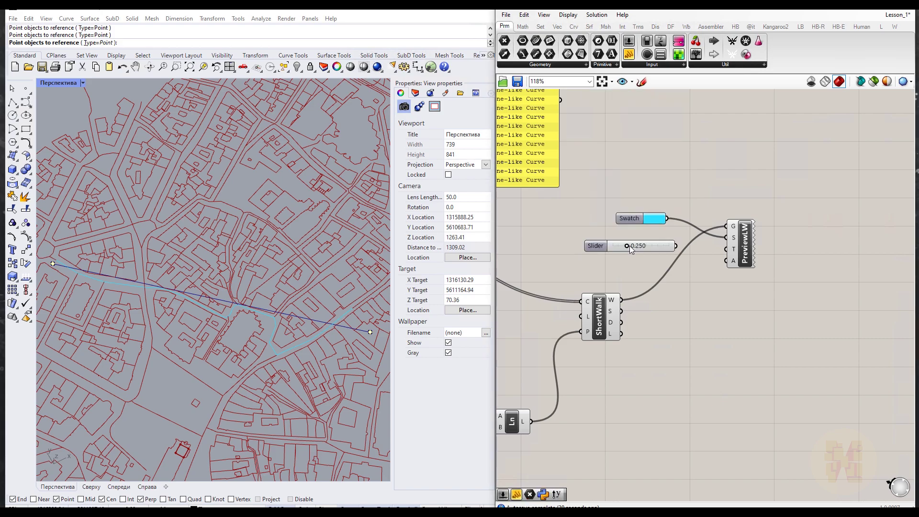
Step: Set the new slider's numeric domain to a minimum of 1 and a maximum of 10
double_click(598, 246)
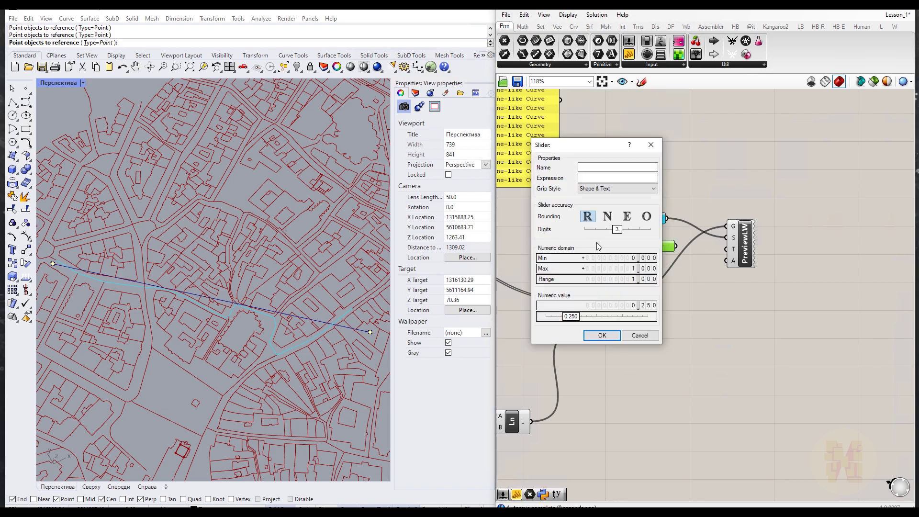
double_click(634, 268)
click(642, 269)
double_click(637, 258)
text(1)
key(Return)
double_click(631, 268)
text(10)
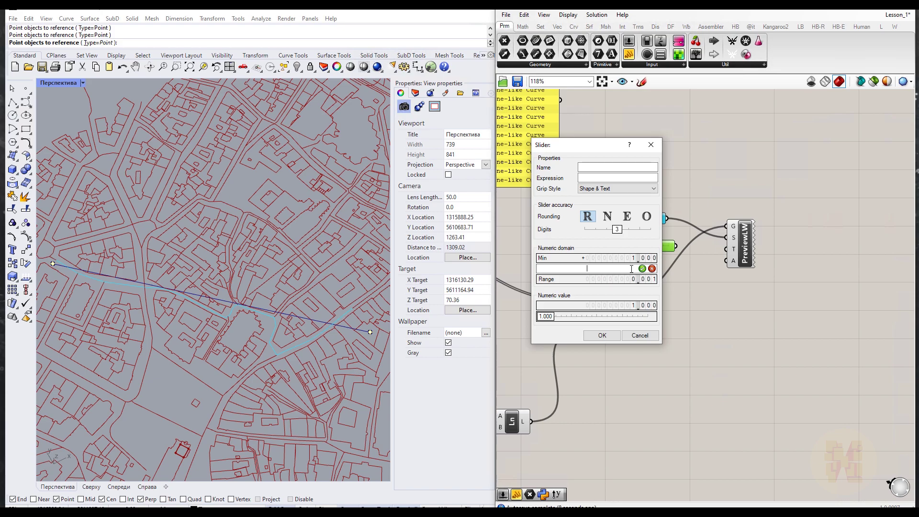
click(617, 336)
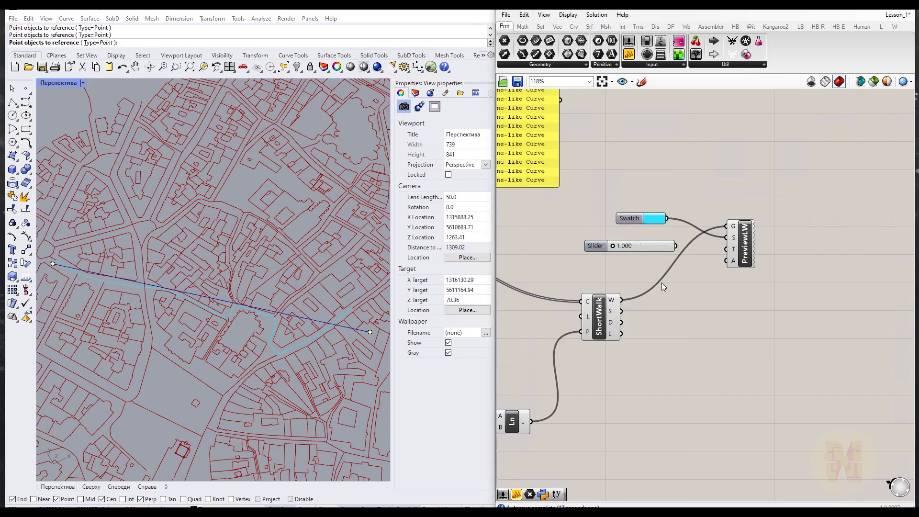
Step: Connect the slider to PreviewLW's T input and raise the thickness to about 6.431
drag(678, 245, 726, 249)
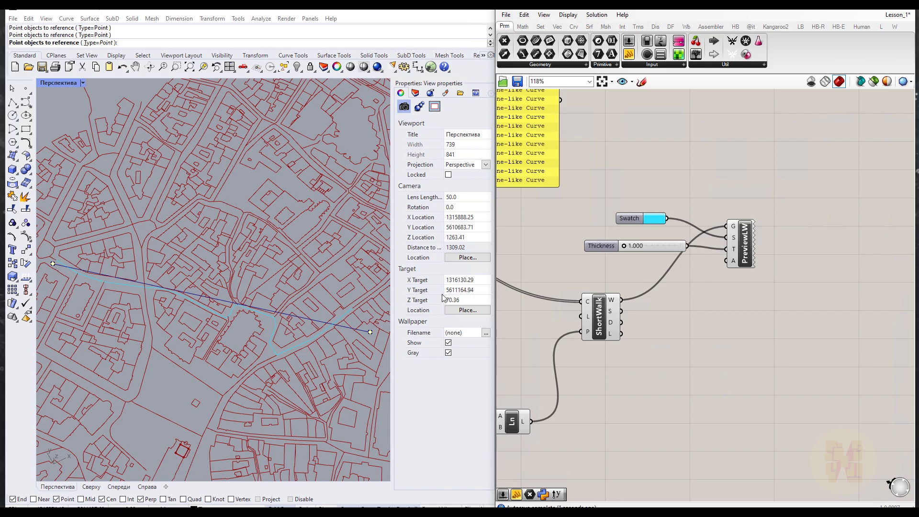
drag(625, 247, 658, 249)
scroll(218, 326, down, 3)
scroll(211, 330, down, 1)
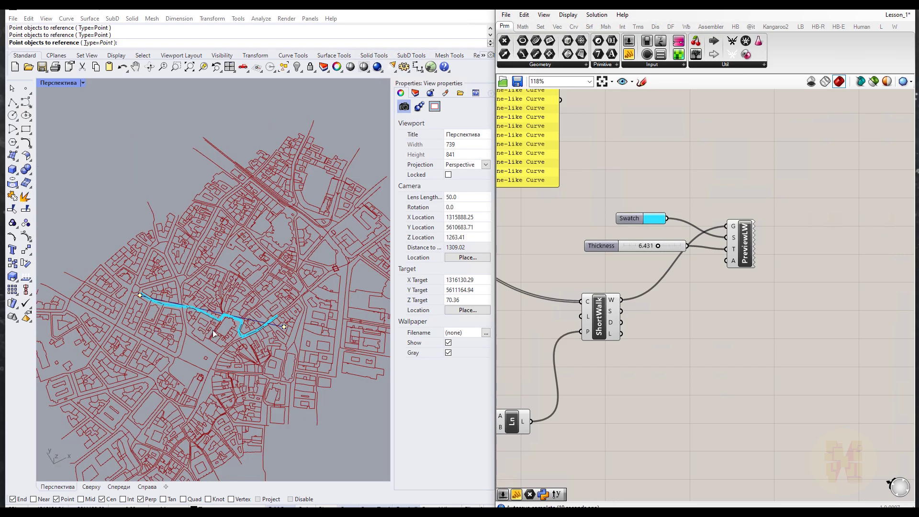
scroll(211, 331, up, 3)
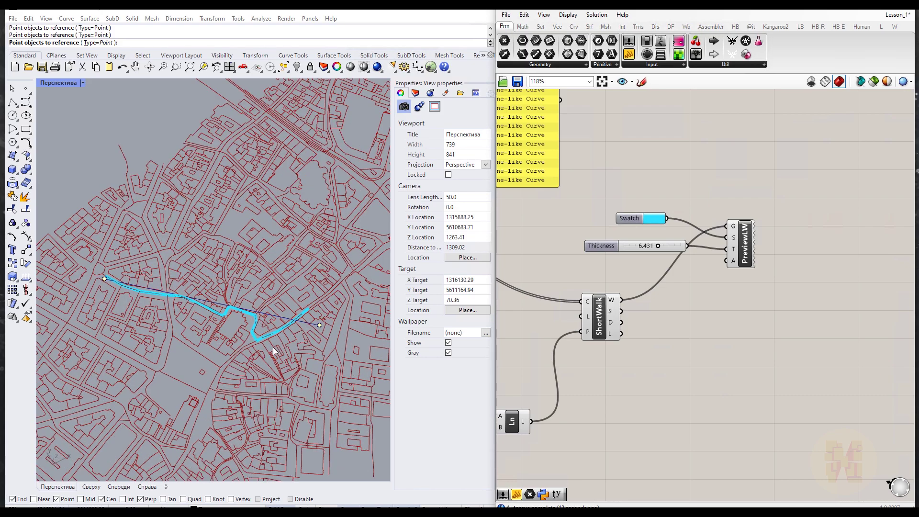
scroll(259, 342, down, 3)
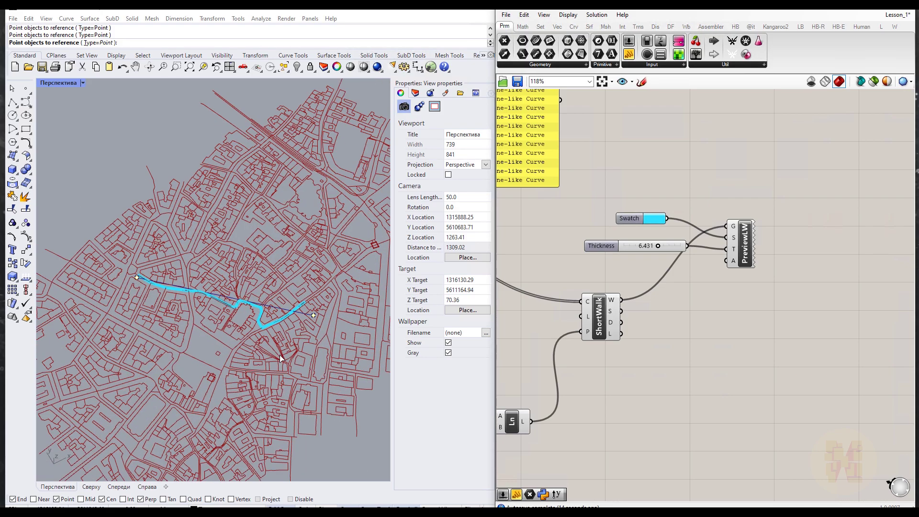
Step: Change the Colour Swatch from light blue to a deeper medium blue for the route preview
click(661, 219)
drag(716, 275, 735, 272)
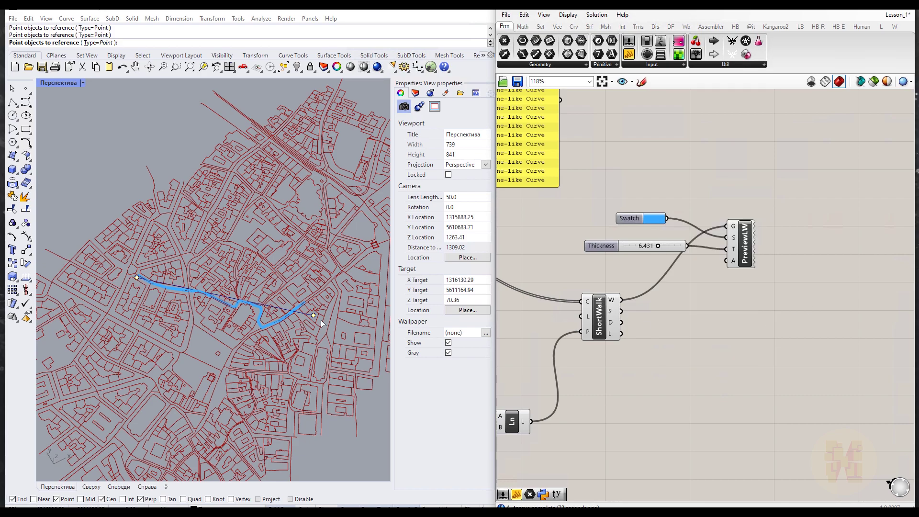
right_drag(588, 347, 639, 321)
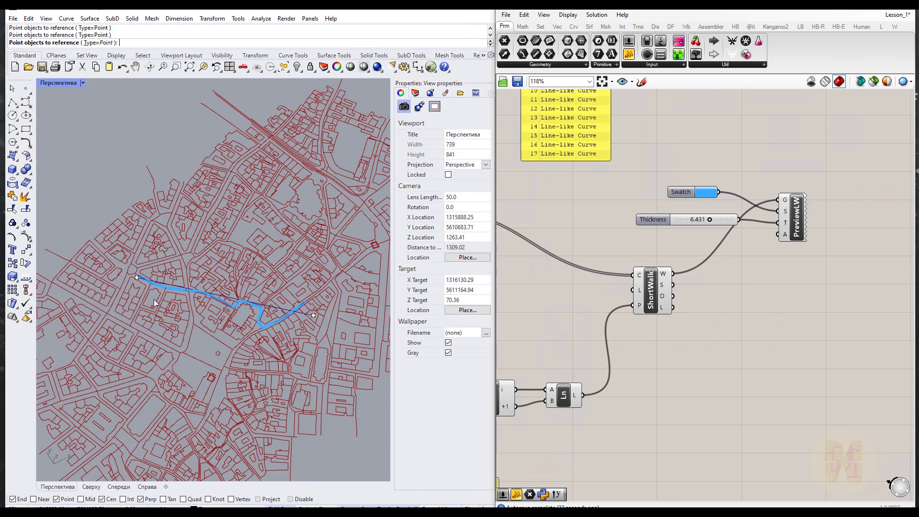
Step: Cancel the pending point reference command, then select the route's western end point and move it up to the blocks north-east of it
scroll(129, 257, up, 3)
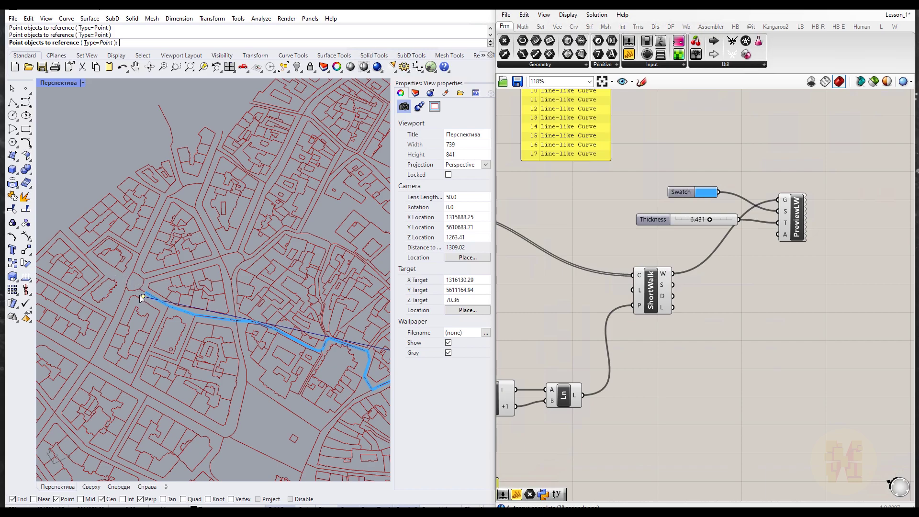
key(Escape)
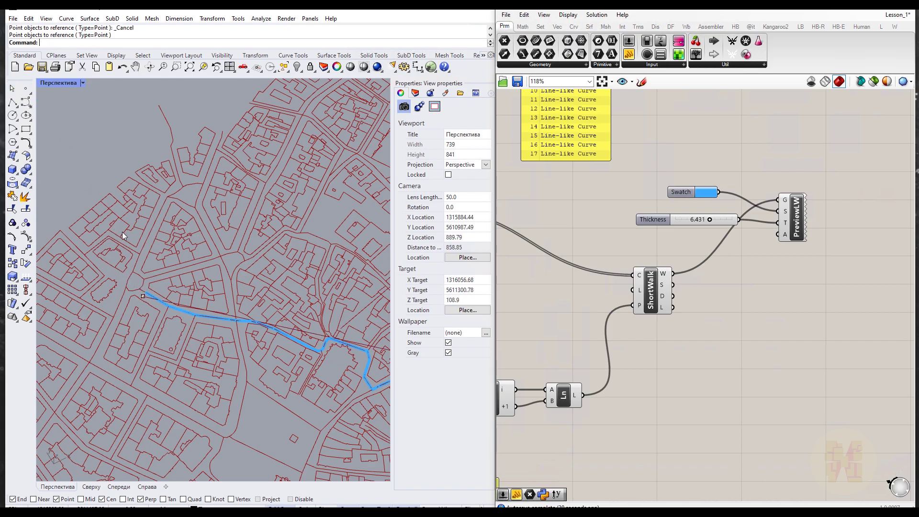
click(143, 295)
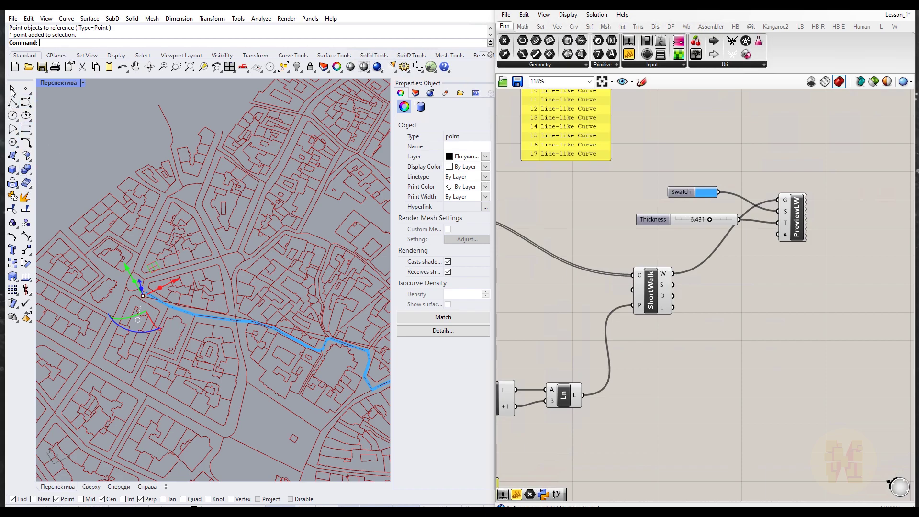
key(Escape)
click(139, 290)
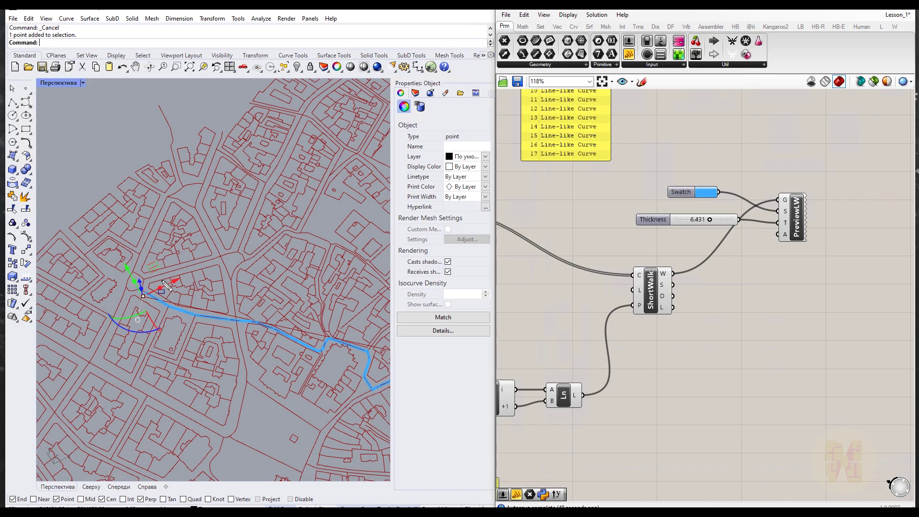
drag(129, 246, 182, 329)
click(176, 276)
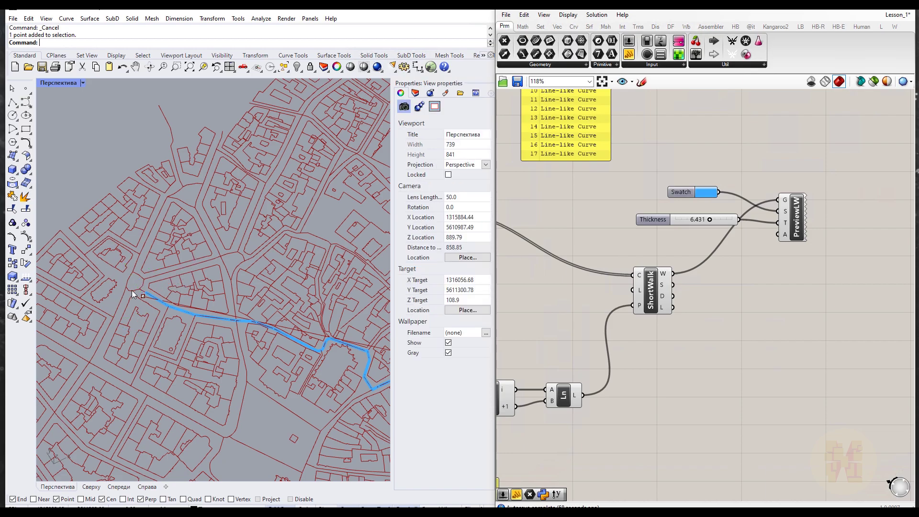
click(142, 316)
drag(166, 270, 228, 158)
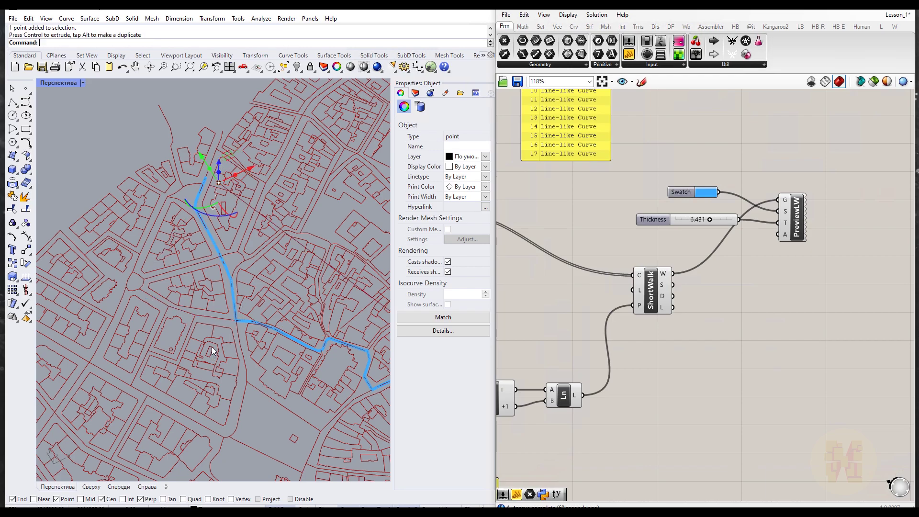
right_drag(271, 323, 274, 309)
scroll(275, 309, down, 3)
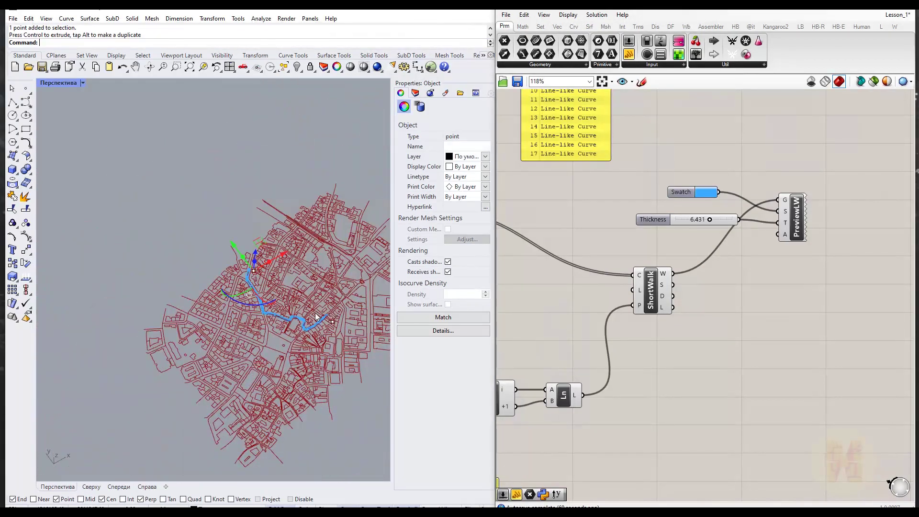
scroll(355, 303, up, 3)
Step: Test the route by moving the selected end point to the map's western edge, its northern tip and its south-western blocks
drag(190, 216, 106, 290)
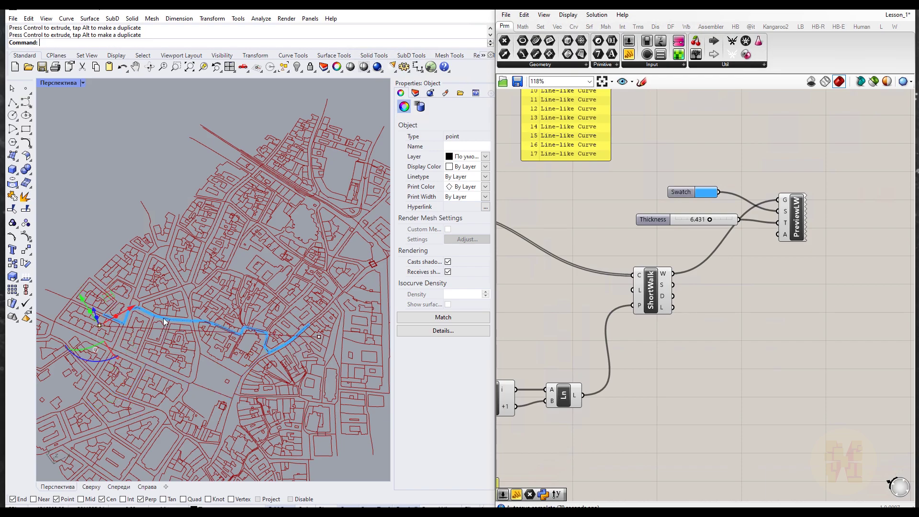
drag(105, 315, 307, 142)
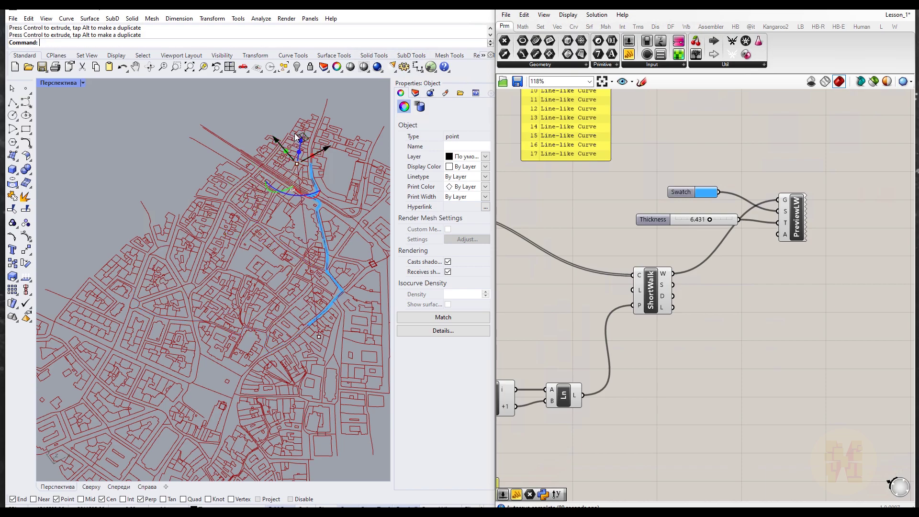
drag(301, 139, 147, 391)
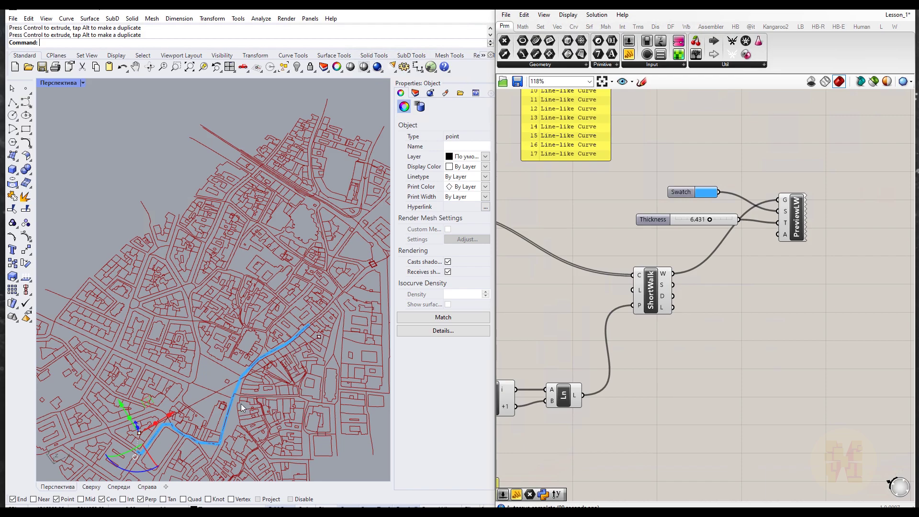
Step: Move the selected end point south-east among the small blocks at the southern part of the street network
scroll(241, 403, down, 3)
scroll(254, 455, up, 5)
scroll(199, 453, down, 3)
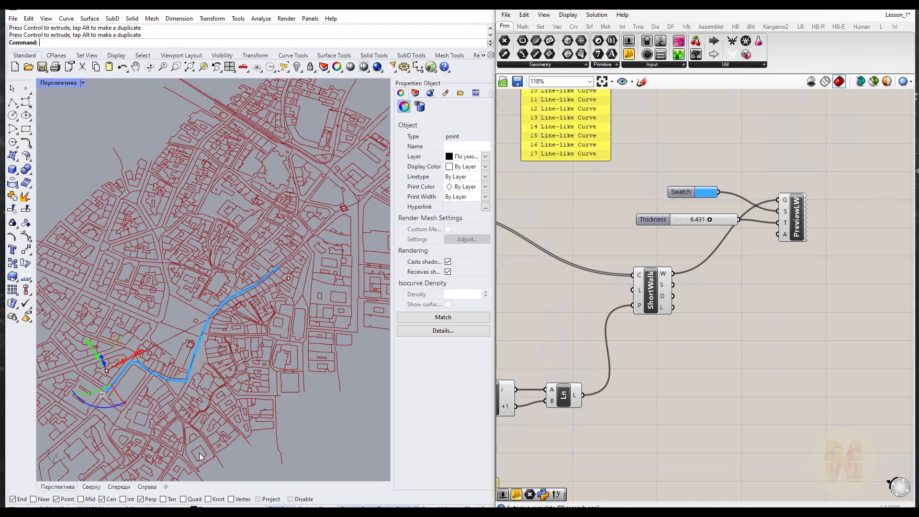
scroll(111, 374, up, 4)
drag(70, 297, 149, 372)
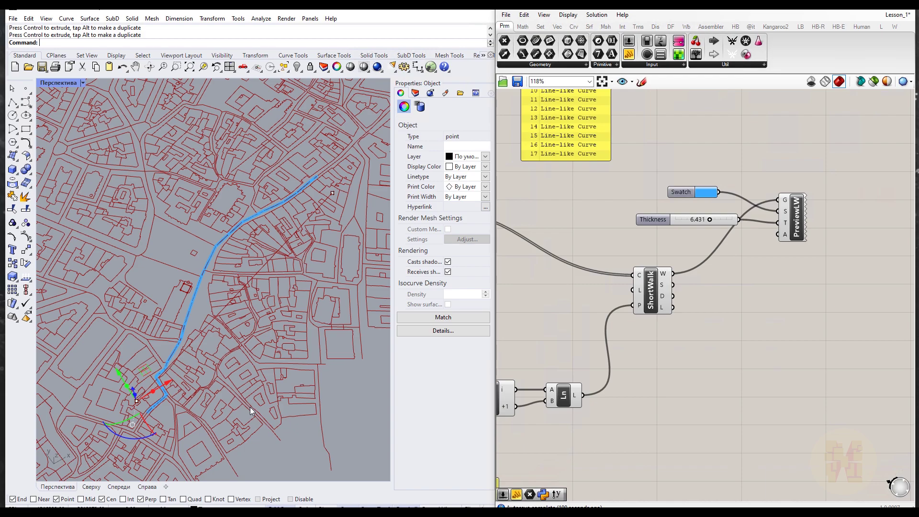
Step: Examine how the thick blue shortest route follows the streets between the two points, overall and close up beside the large square
scroll(271, 330, down, 5)
scroll(291, 399, up, 2)
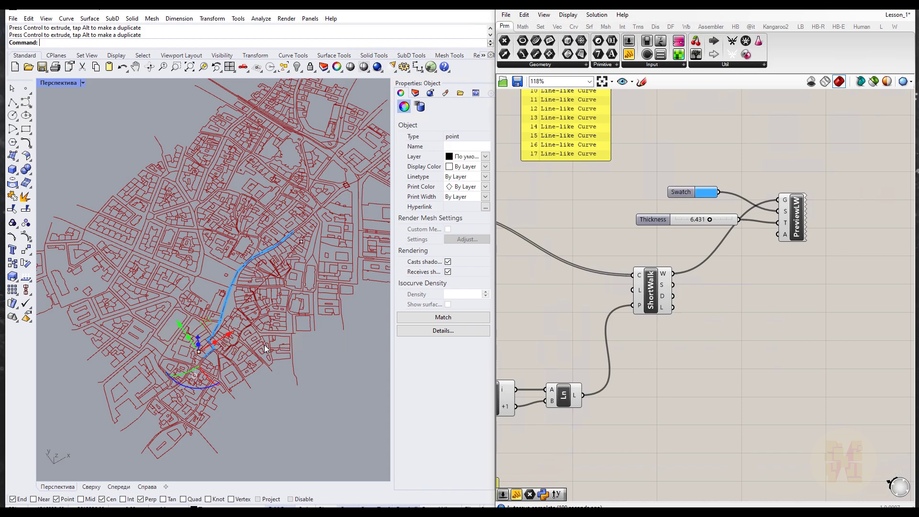
scroll(223, 331, up, 3)
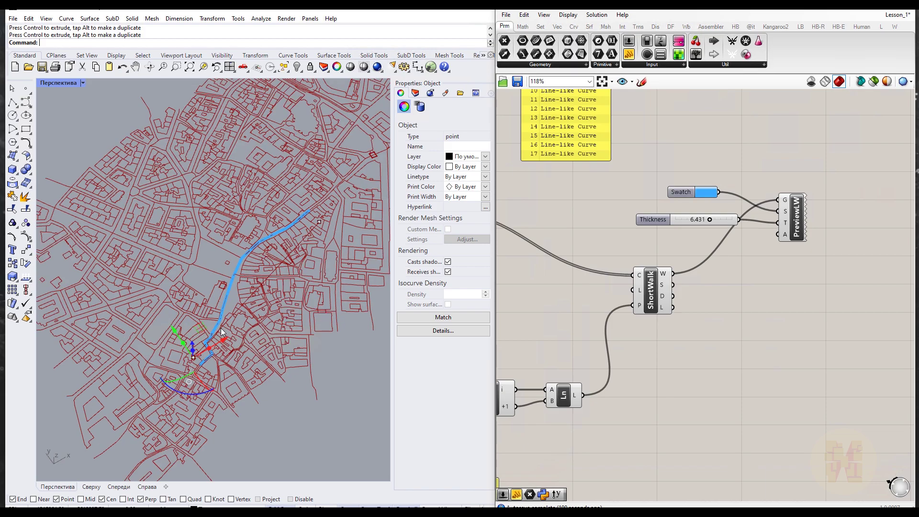
scroll(222, 331, up, 2)
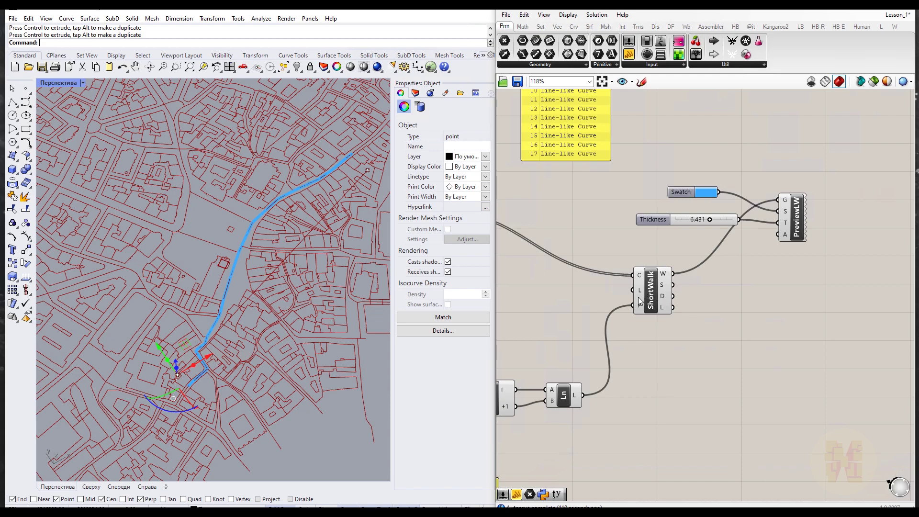
scroll(205, 288, up, 5)
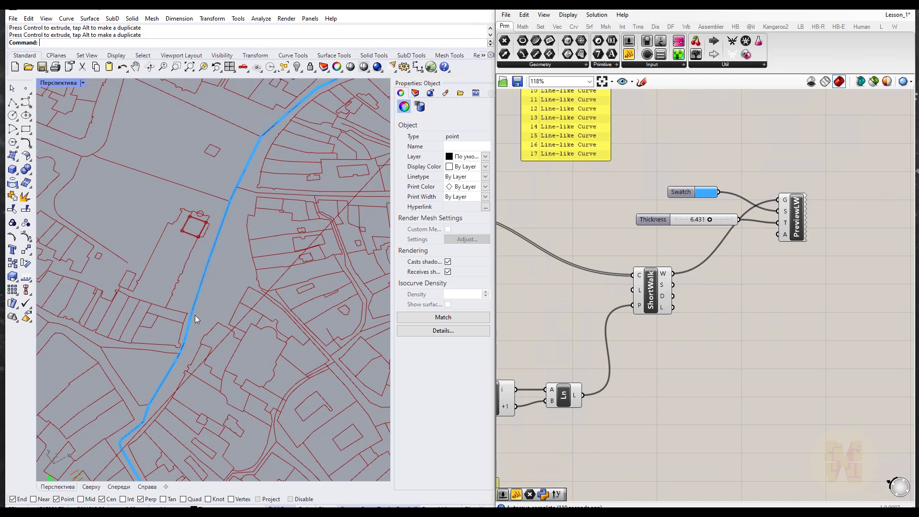
scroll(169, 309, down, 2)
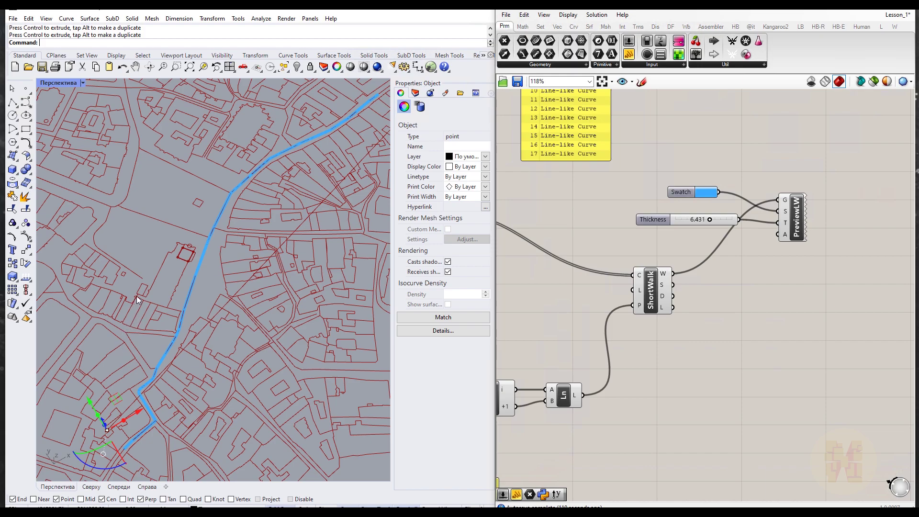
scroll(137, 276, up, 5)
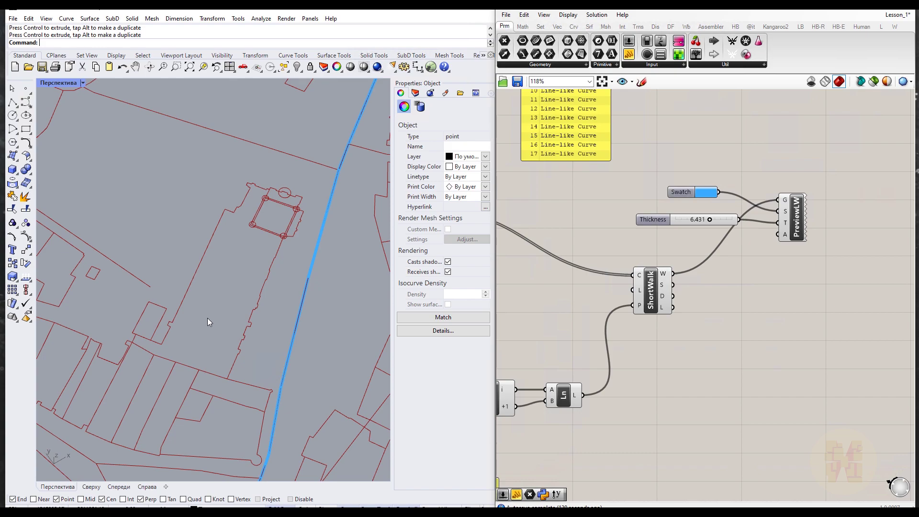
scroll(211, 317, down, 6)
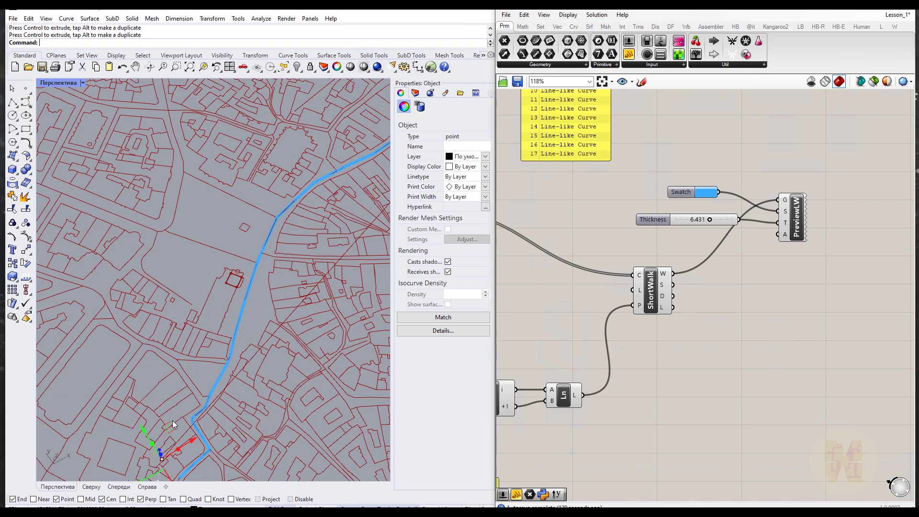
Step: Move the end point north-east inside the long building beside the square, away from any road
drag(185, 378, 178, 303)
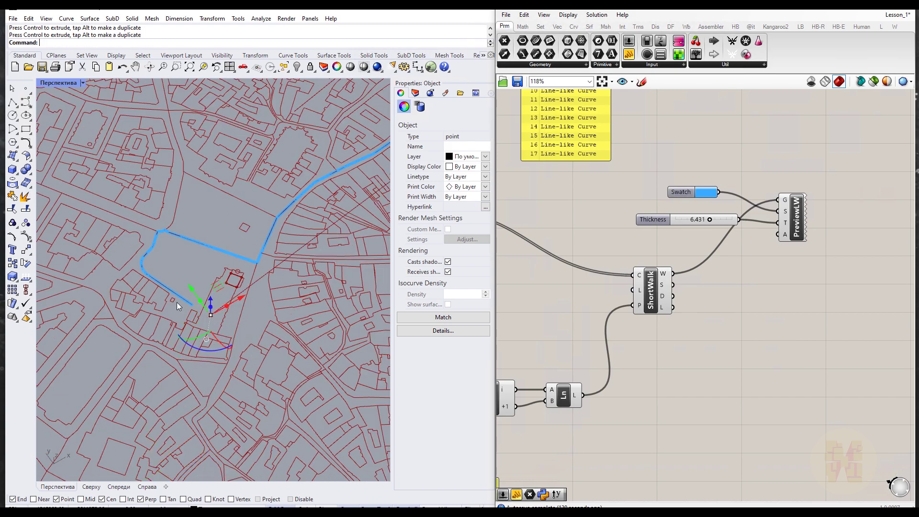
scroll(179, 302, up, 3)
scroll(206, 309, up, 2)
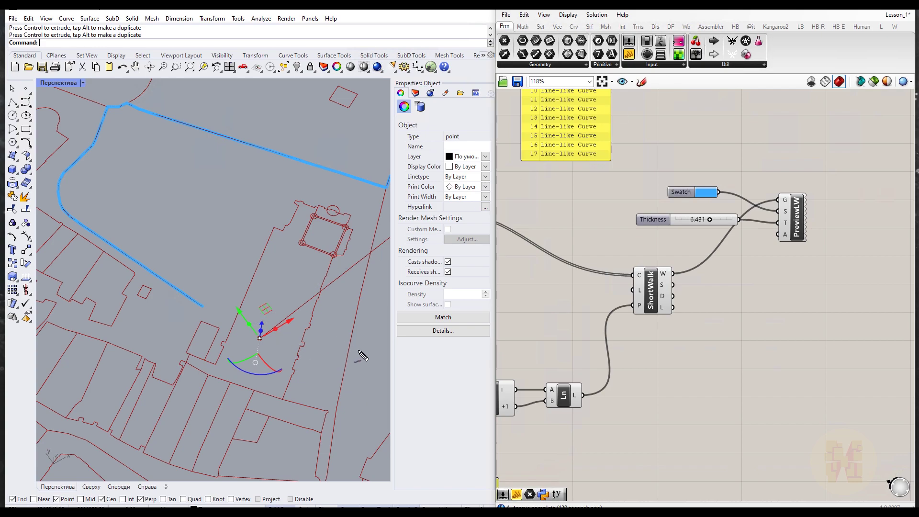
mouse_move(354, 370)
mouse_down()
mouse_move(298, 358)
mouse_move(272, 338)
mouse_move(285, 336)
mouse_up()
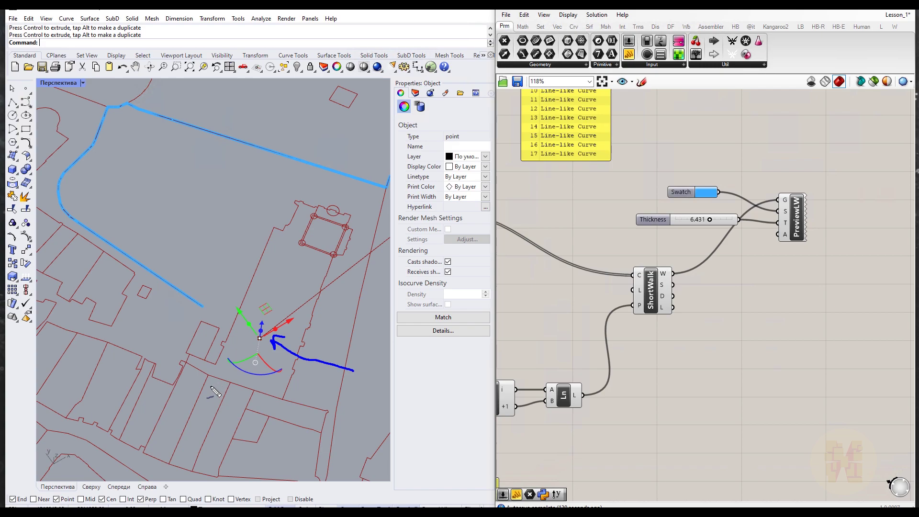
drag(641, 246, 673, 272)
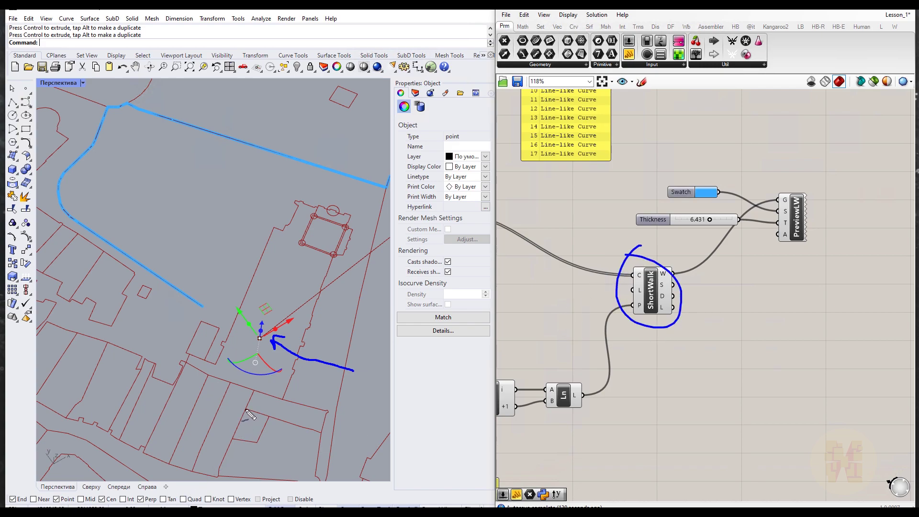